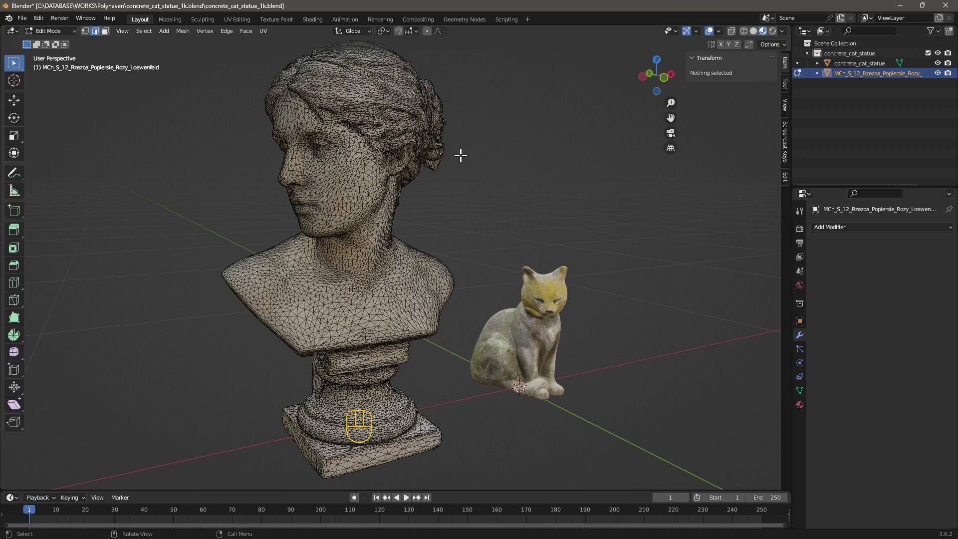
Switch the bust from Edit Mode to Object Mode and select the cat statue
click(67, 31)
click(50, 37)
click(180, 148)
middle_drag(196, 158, 454, 293)
click(517, 304)
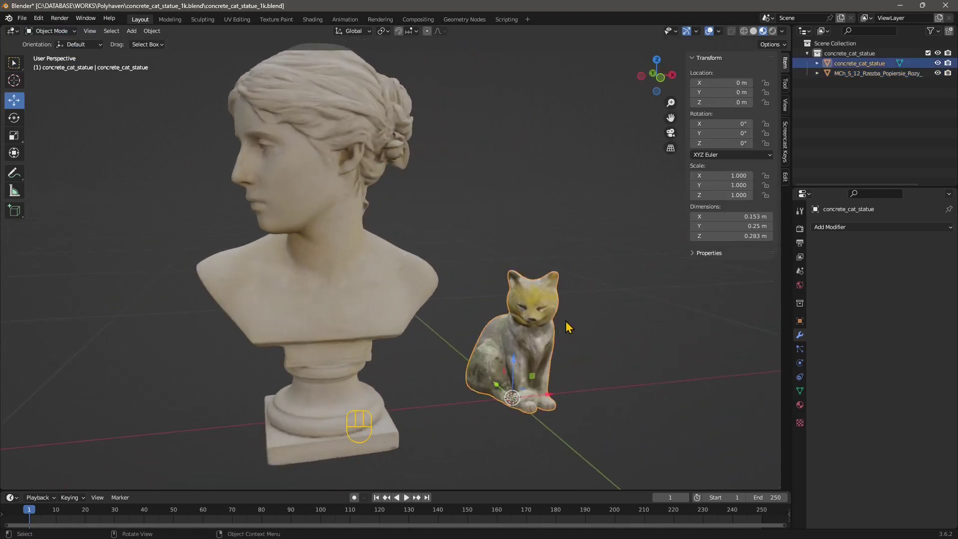
Compare the bust and the cat statue in the viewport, selecting each in turn, and leave both deselected
scroll(569, 362, up, 3)
scroll(535, 331, down, 5)
scroll(529, 320, up, 2)
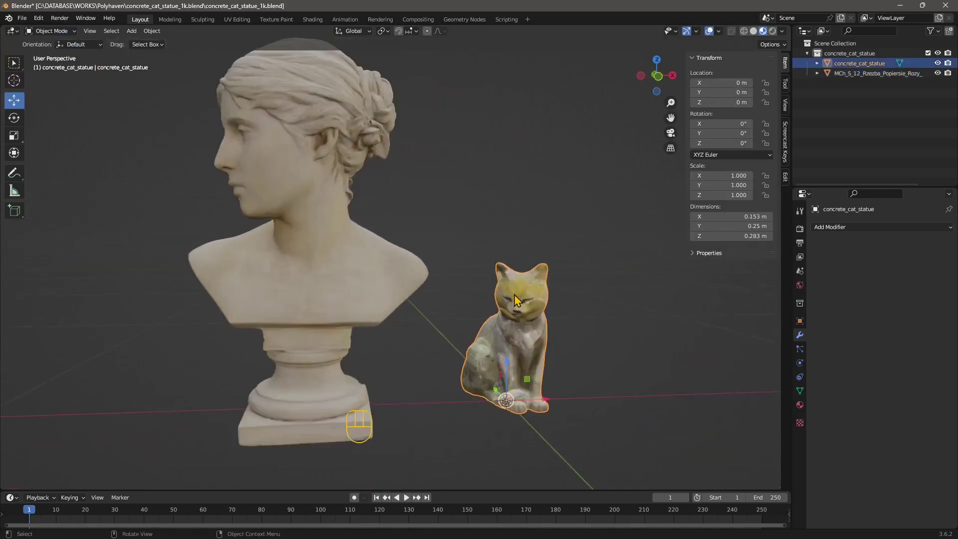
click(467, 221)
middle_drag(466, 221, 319, 150)
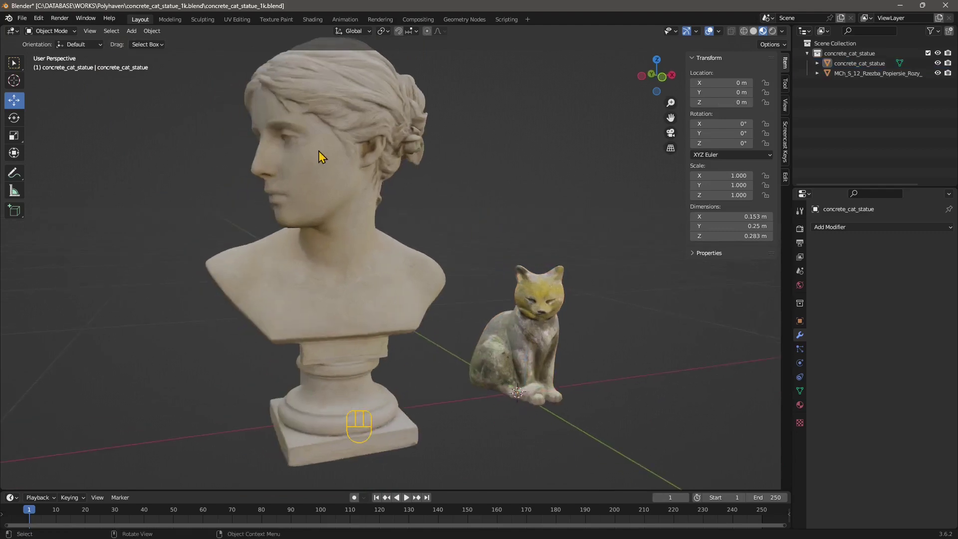
click(319, 151)
middle_drag(289, 219, 264, 278)
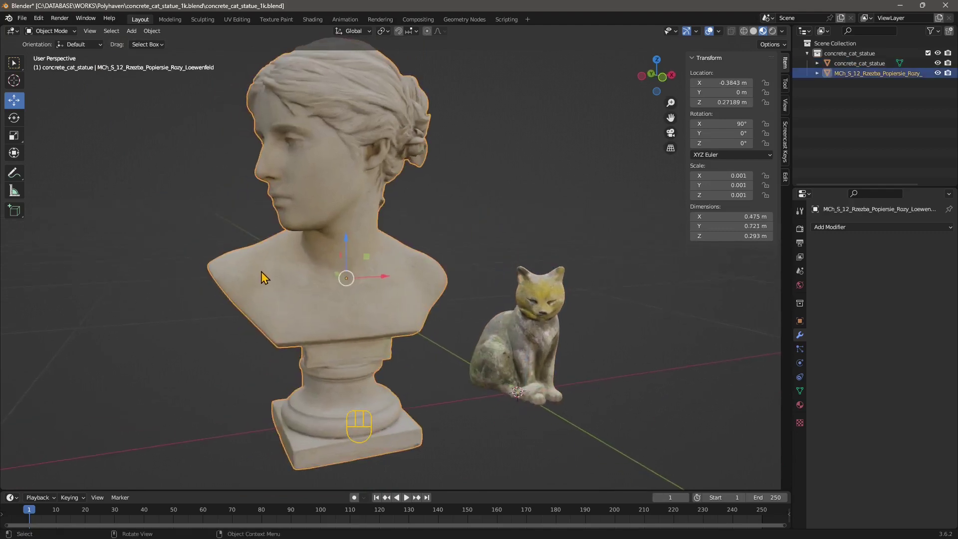
click(512, 336)
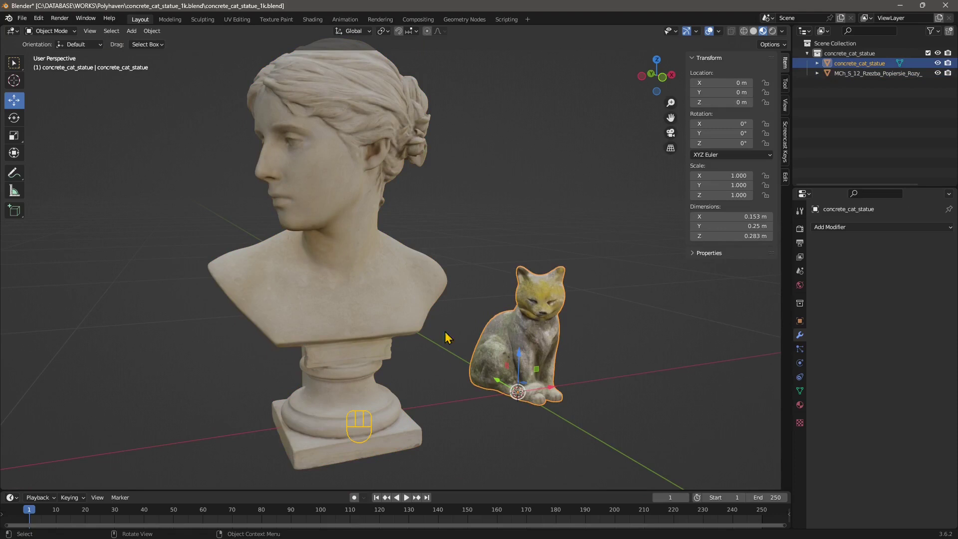
click(349, 270)
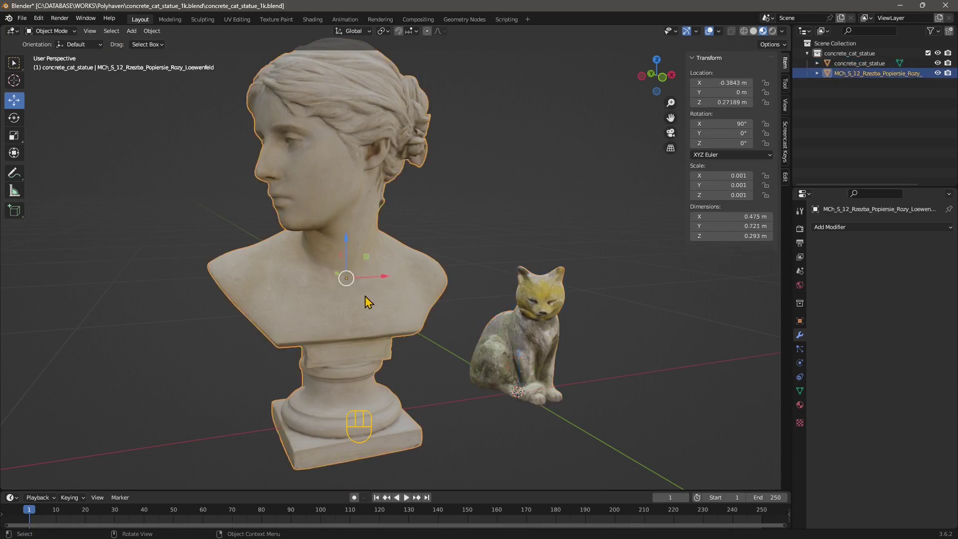
middle_drag(493, 314, 399, 320)
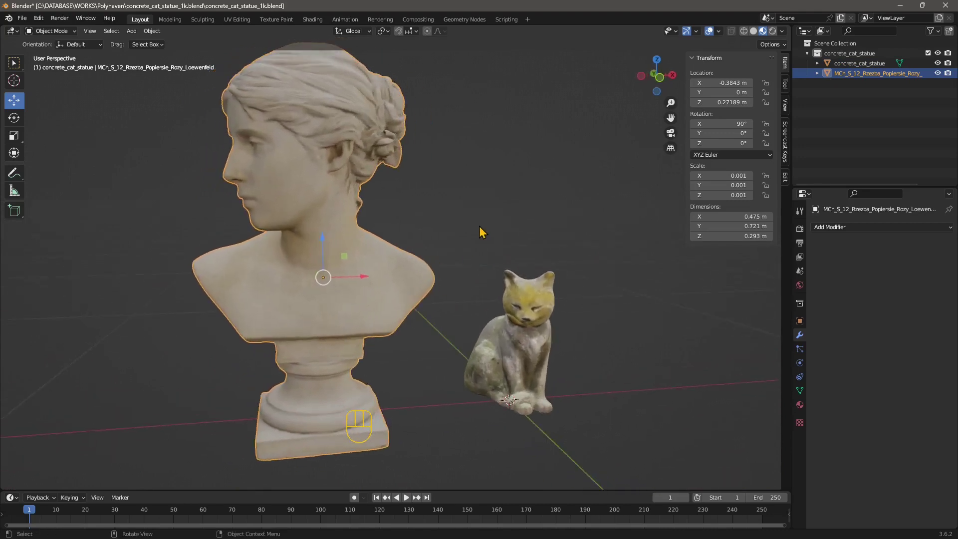
click(481, 231)
scroll(481, 240, down, 2)
scroll(404, 264, up, 2)
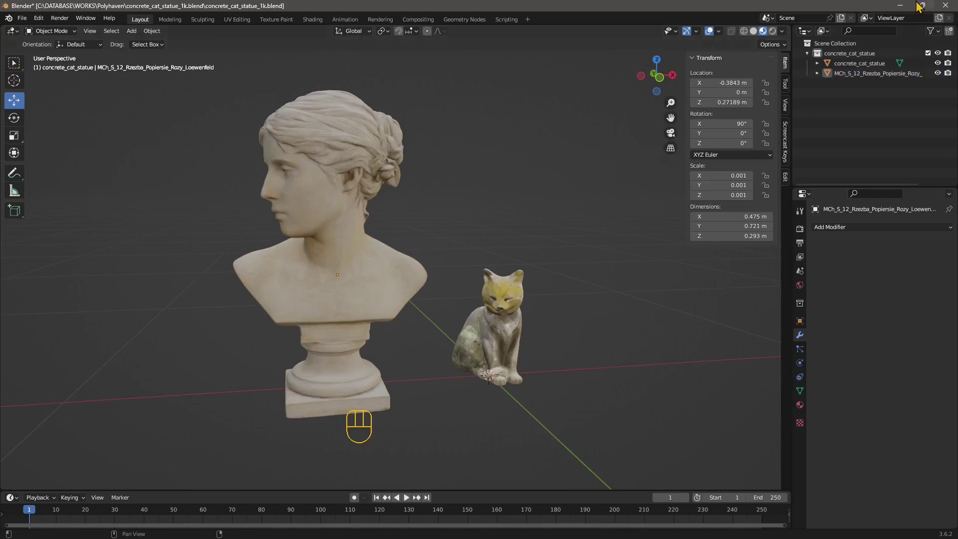
Switch to the browser and open the Concrete Cat Statue model from Poly Haven's Models page
click(900, 5)
drag(481, 36, 479, 38)
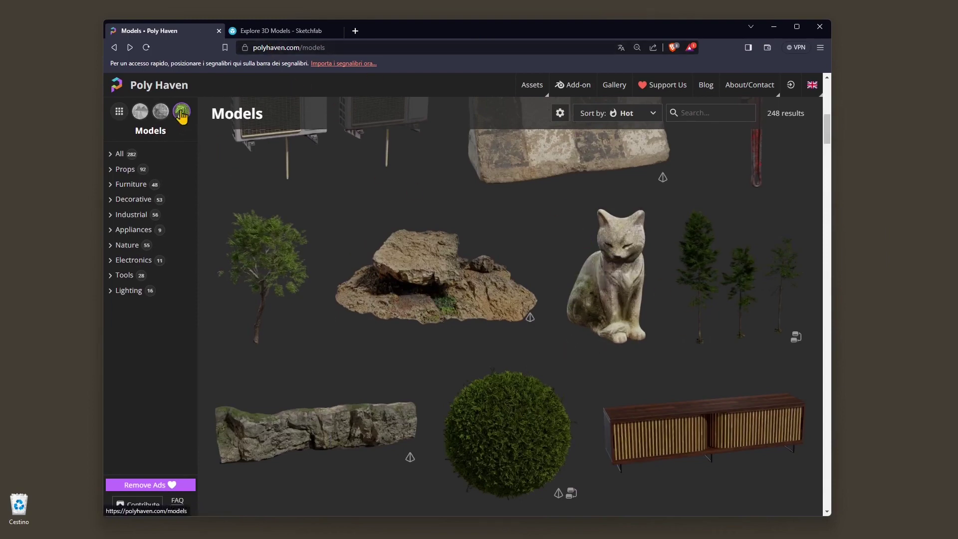
click(623, 246)
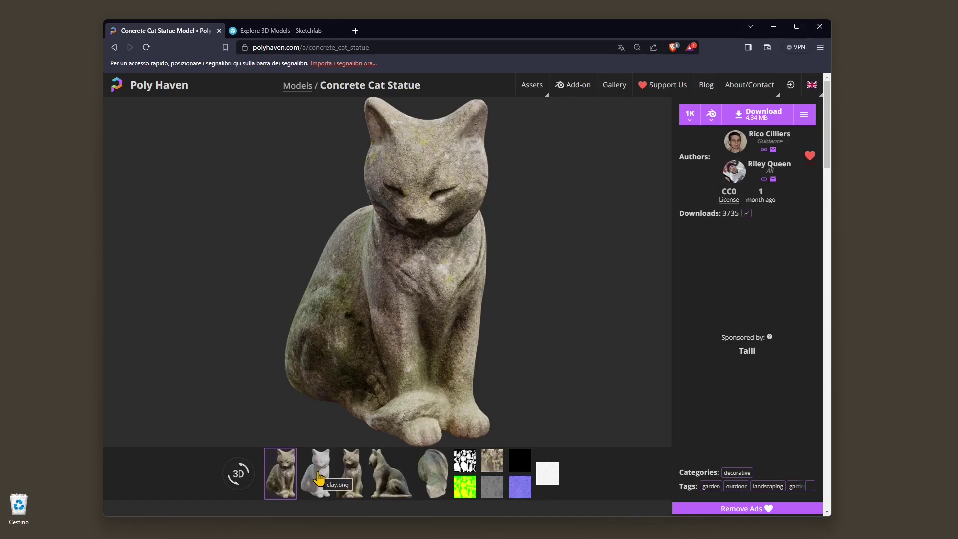
Examine the cat statue's clay wireframe and textured previews, and check its available download formats and resolutions
click(320, 477)
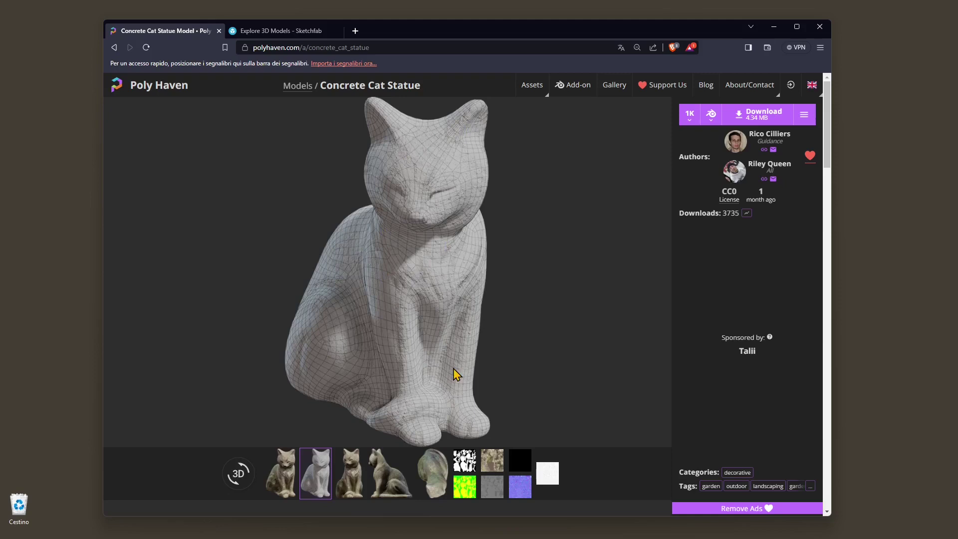
click(349, 474)
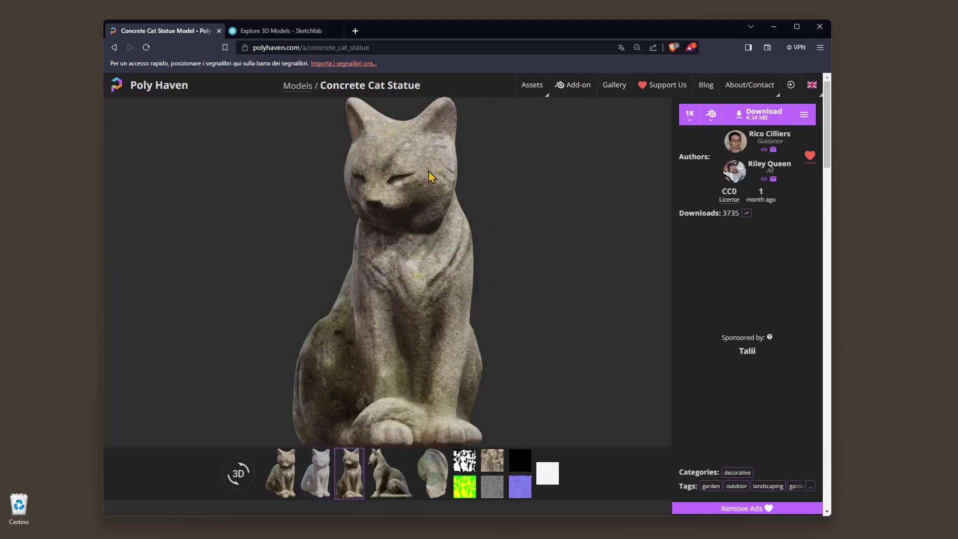
click(282, 473)
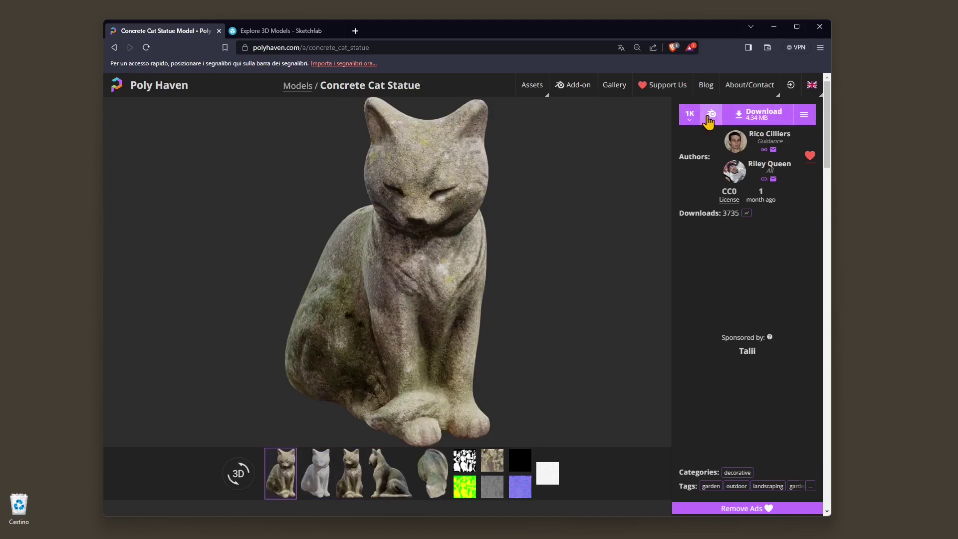
click(711, 114)
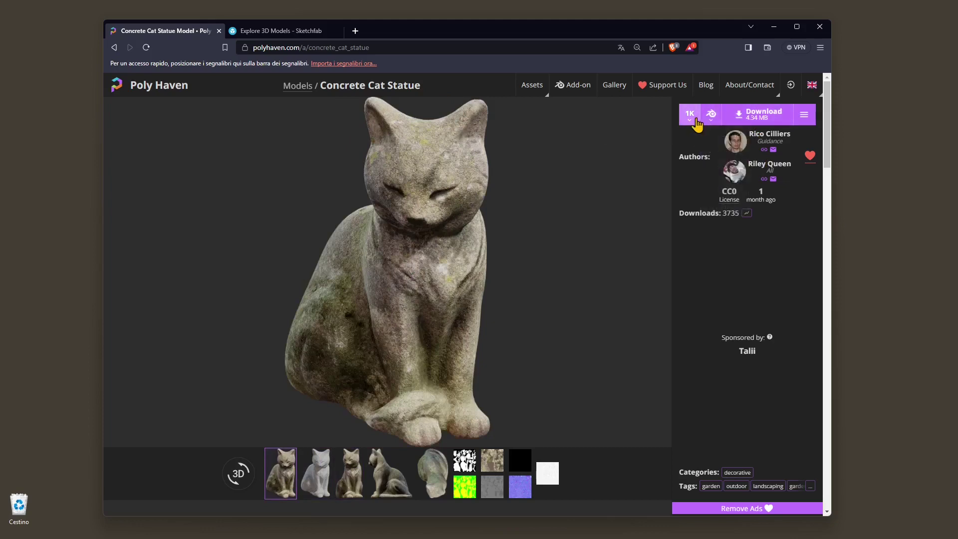
click(696, 121)
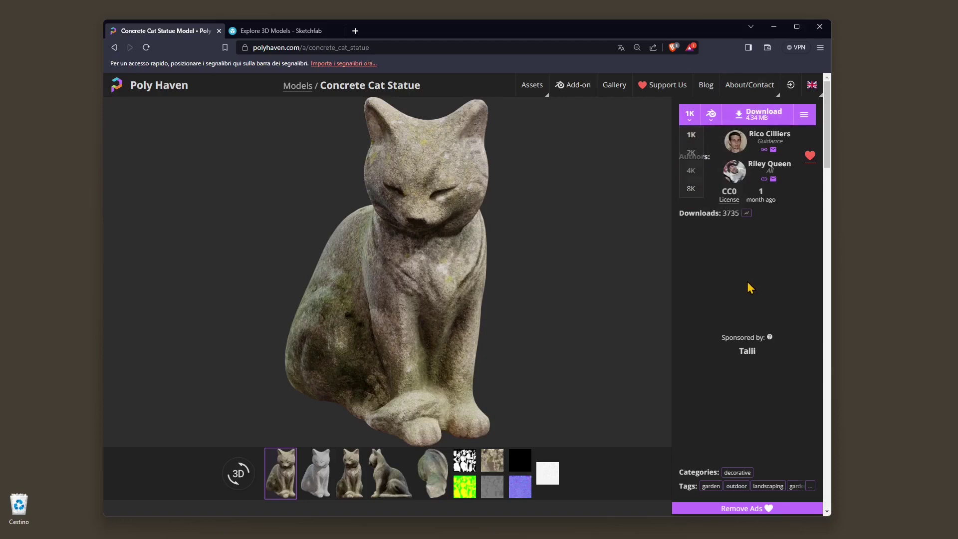
Open Sketchfab's Sculpture "Bust of Róża Loewenfeld" and display it as Wireframe with the Model Inspector
click(264, 32)
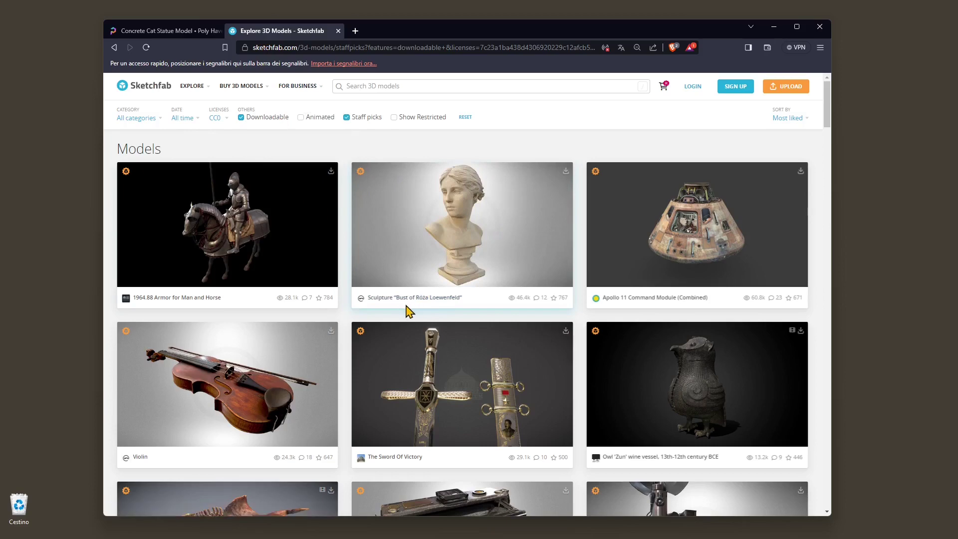
click(454, 238)
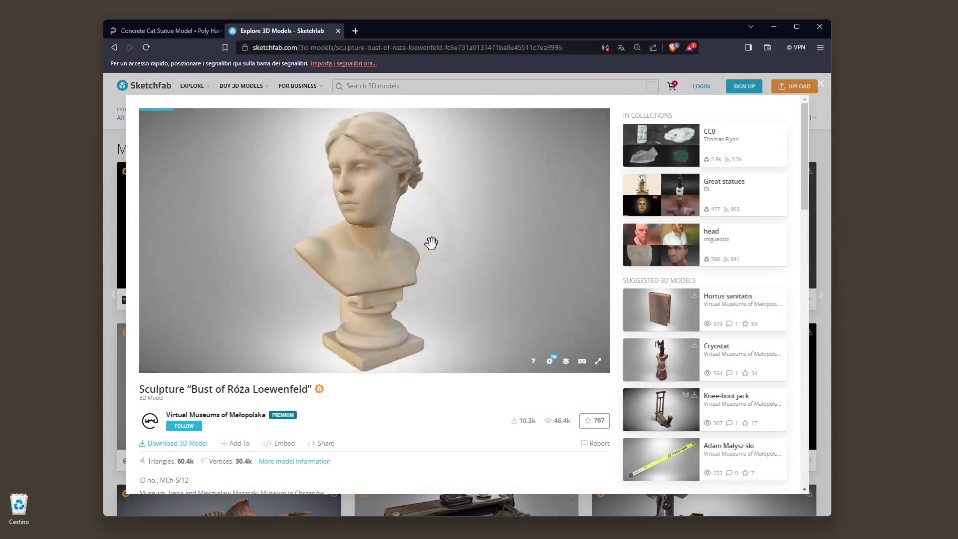
click(566, 362)
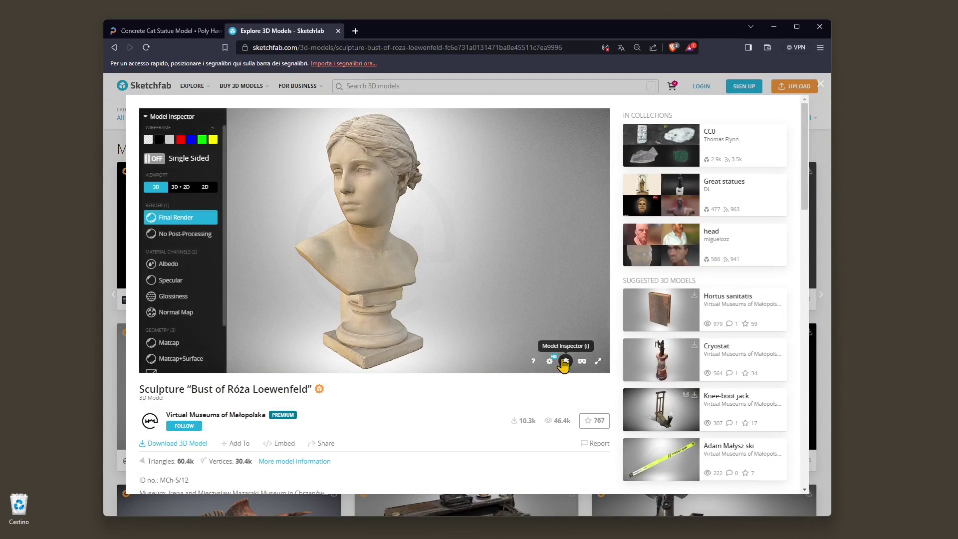
scroll(172, 237, down, 1)
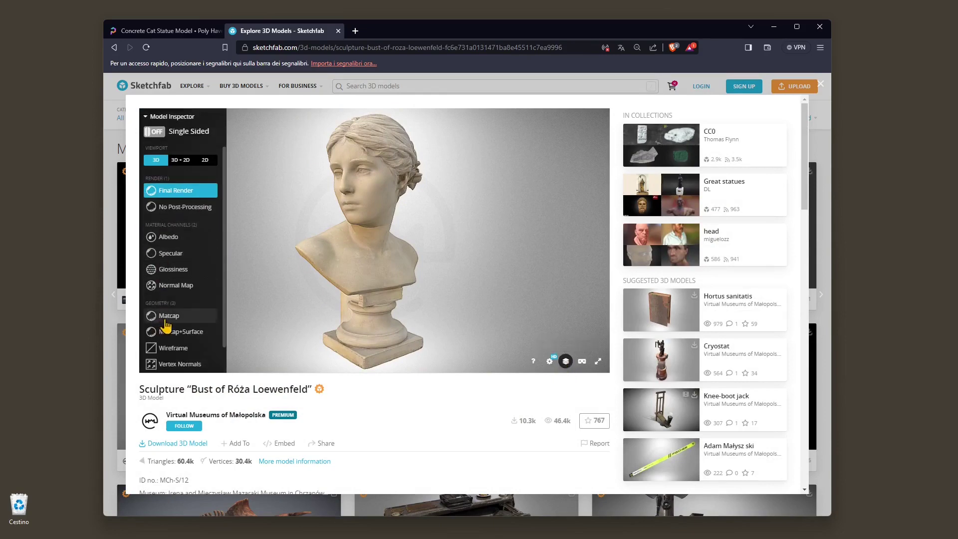
click(170, 348)
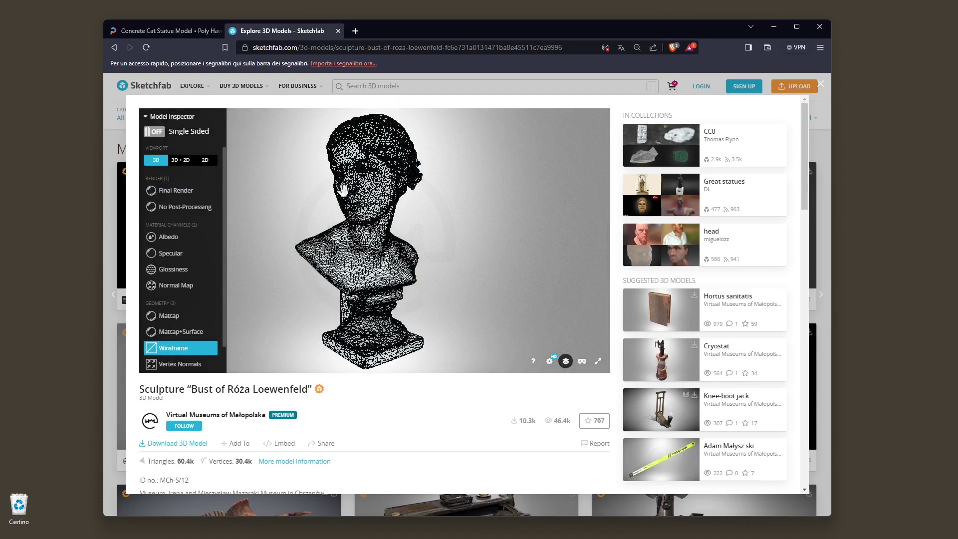
Examine the bust's wireframe topology from all sides, including close-ups of the neck, shoulders and chest
drag(349, 284, 387, 282)
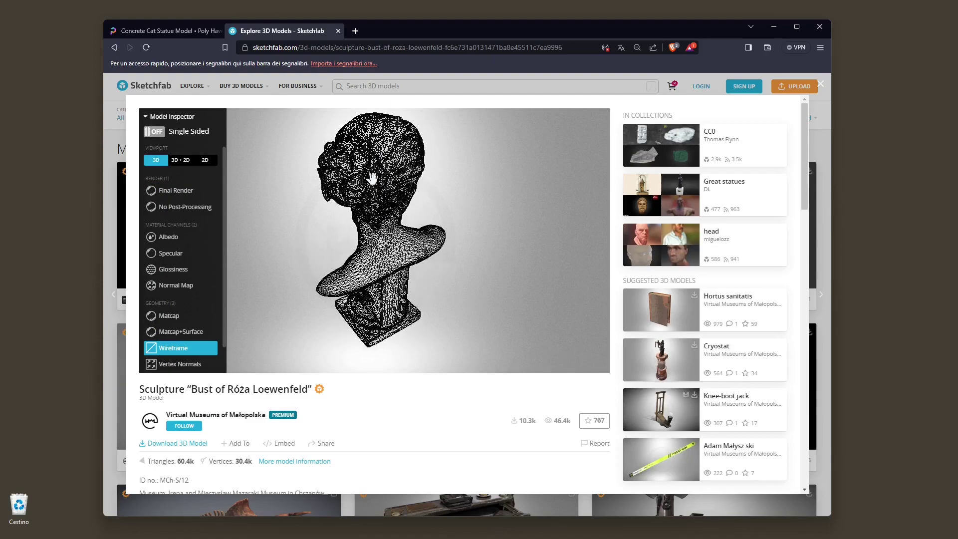
drag(373, 190, 383, 236)
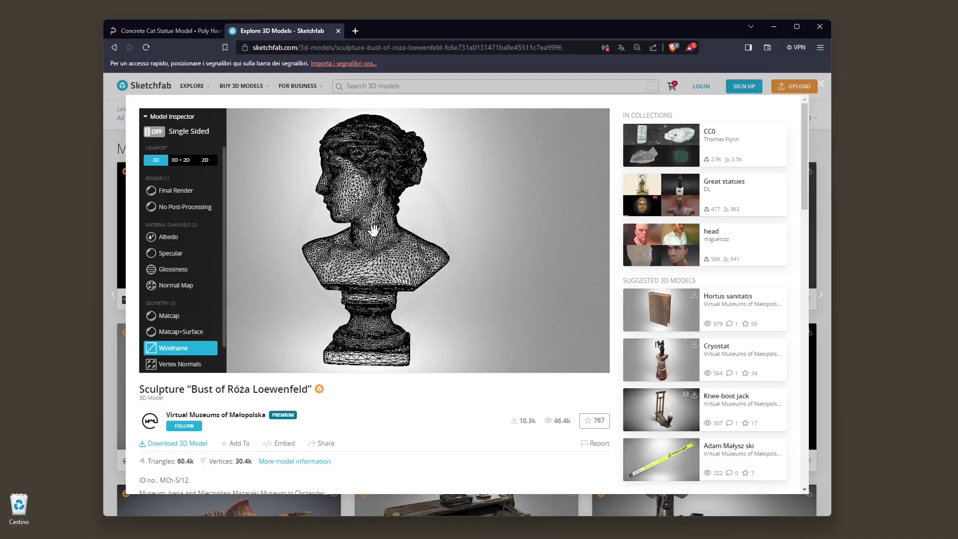
scroll(374, 231, up, 5)
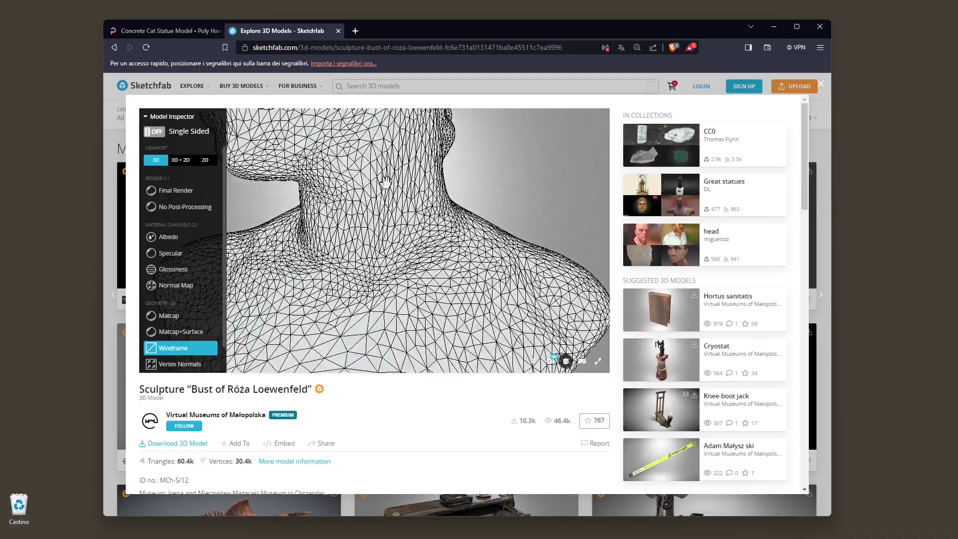
drag(422, 275, 428, 219)
scroll(427, 219, down, 2)
scroll(423, 284, down, 3)
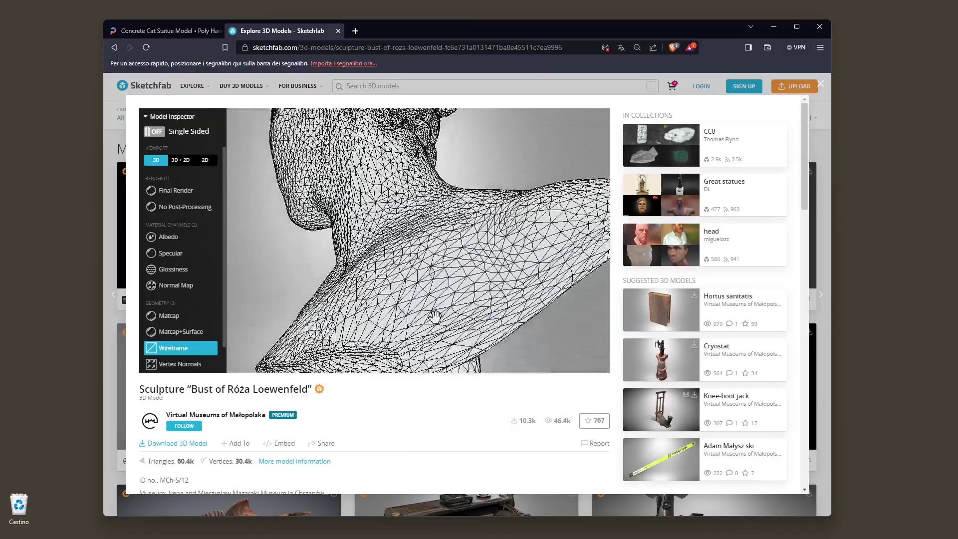
drag(422, 288, 422, 312)
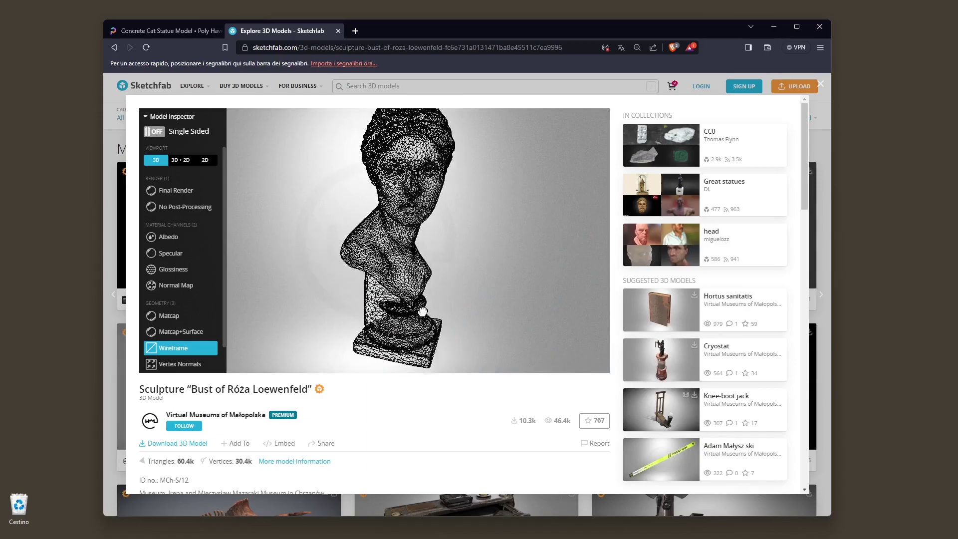
drag(372, 234, 379, 230)
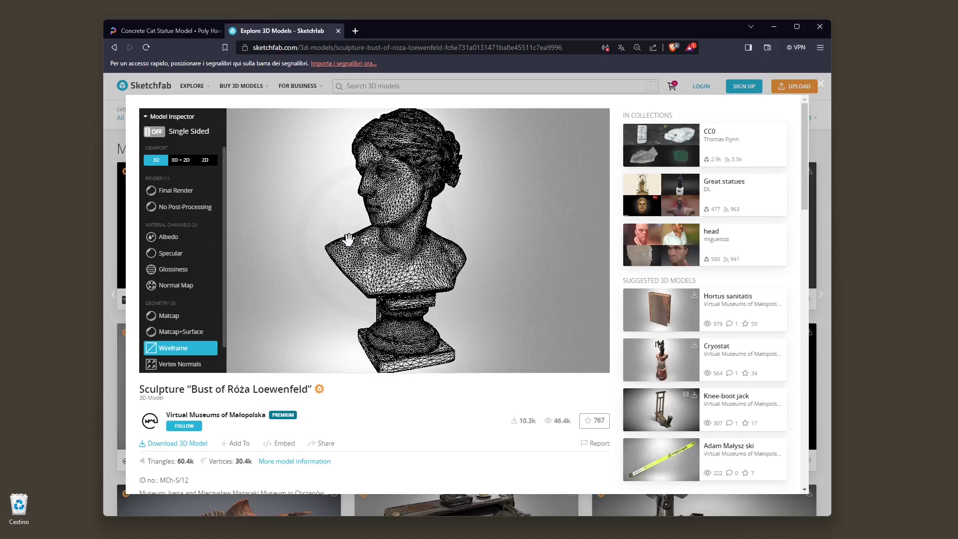
scroll(406, 216, up, 10)
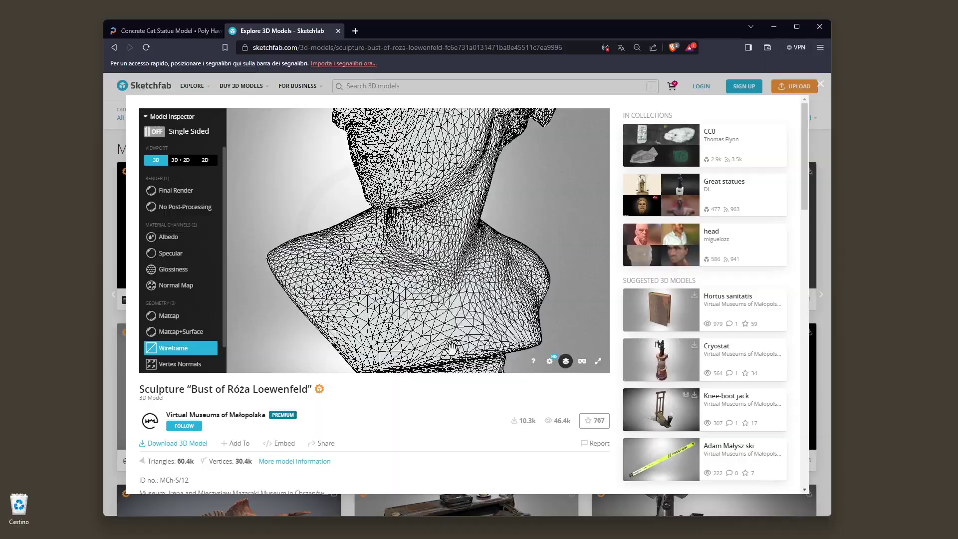
drag(456, 326, 342, 205)
scroll(359, 256, down, 8)
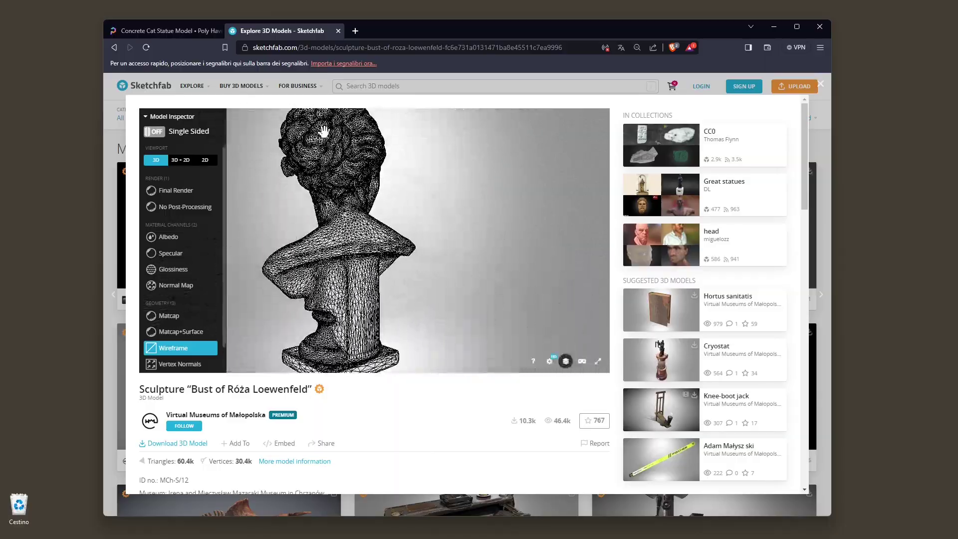
drag(381, 300, 475, 299)
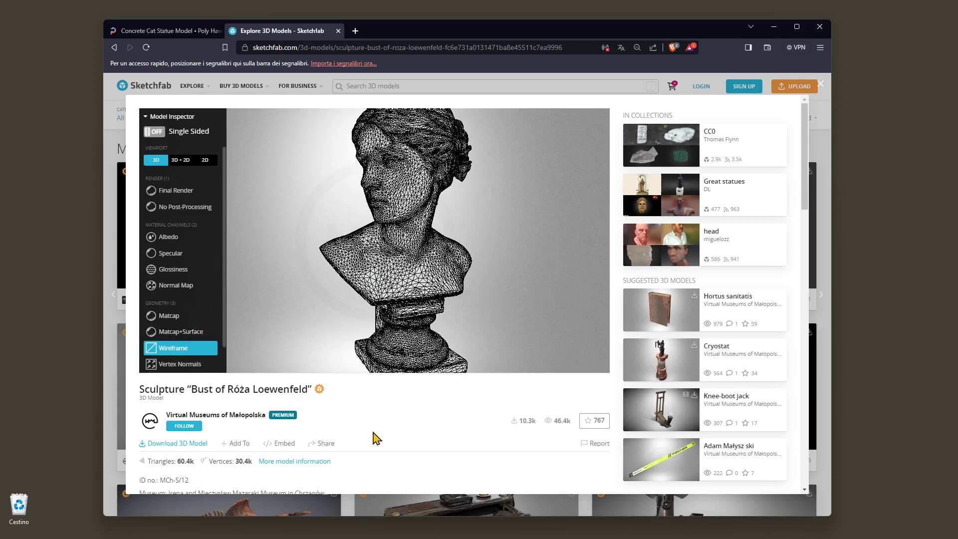
Review the bust's triangle and vertex details, license and included 3D formats in Model Information, and close that dialog
scroll(377, 439, down, 2)
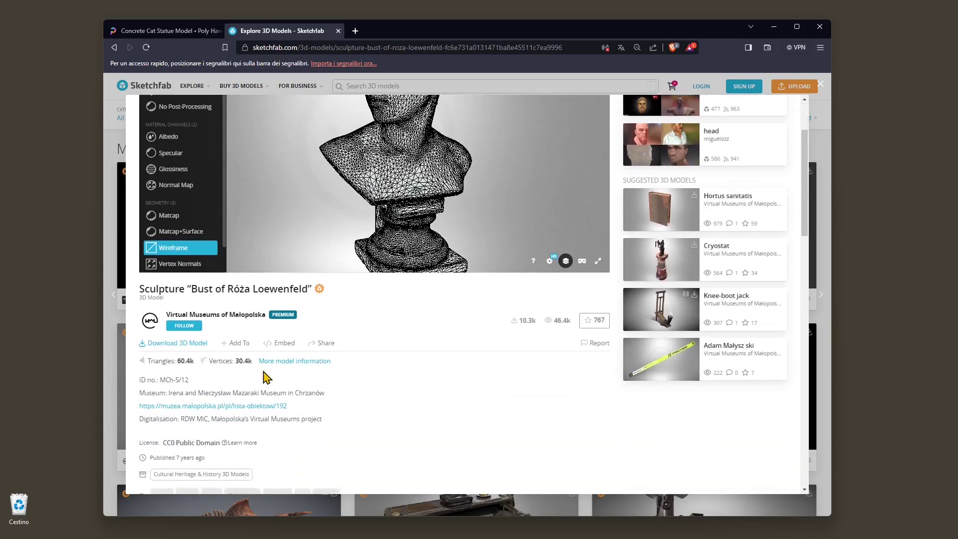
scroll(270, 360, down, 1)
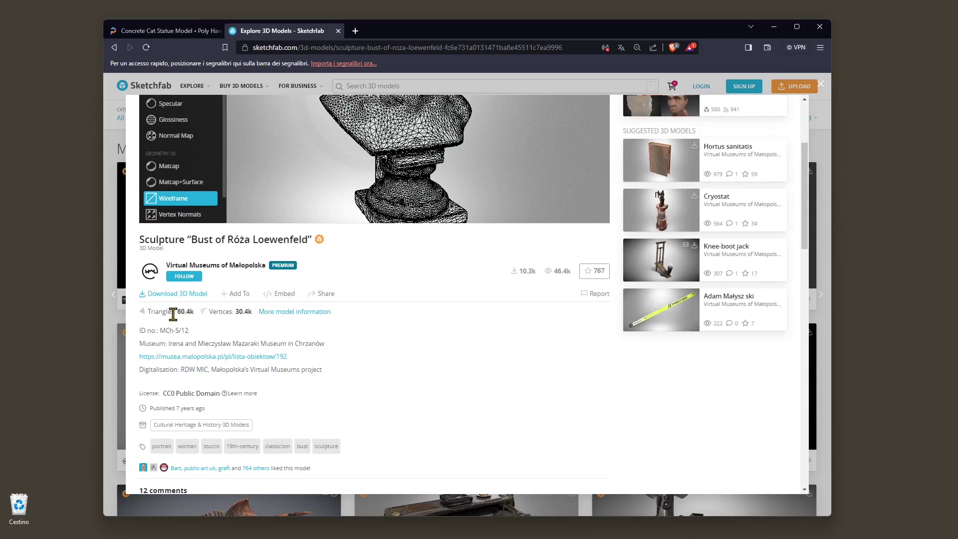
click(281, 313)
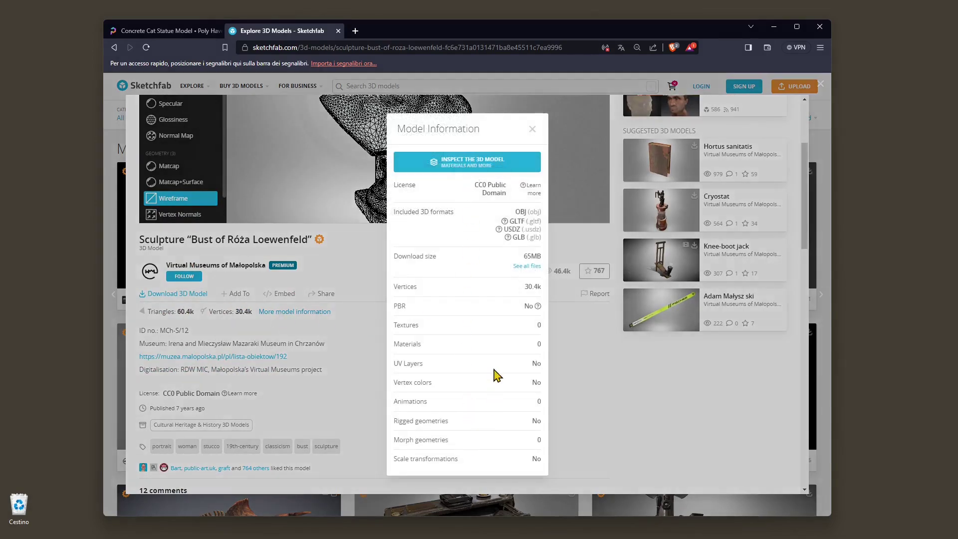
drag(517, 212, 548, 215)
click(533, 130)
scroll(450, 349, up, 3)
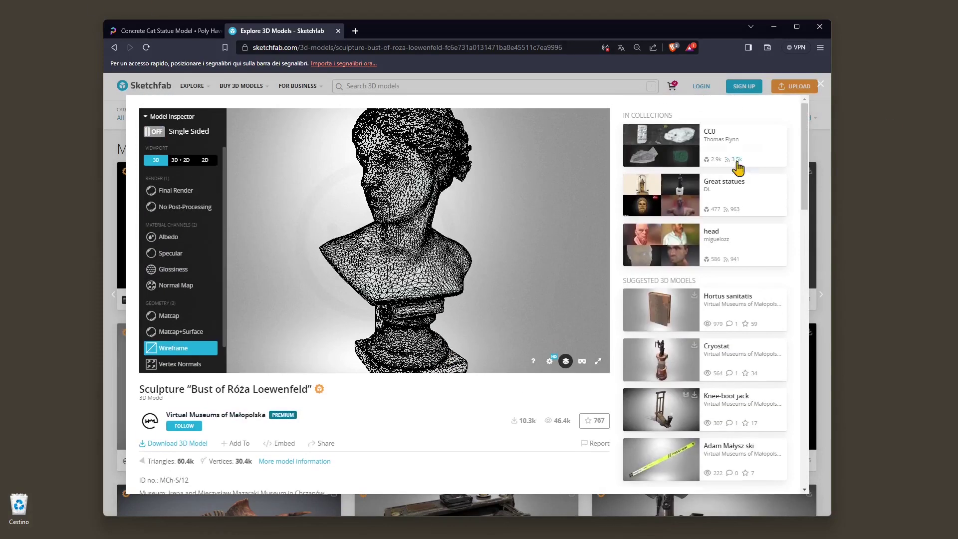
Revisit the Poly Haven cat statue page and switch back to Blender
click(156, 33)
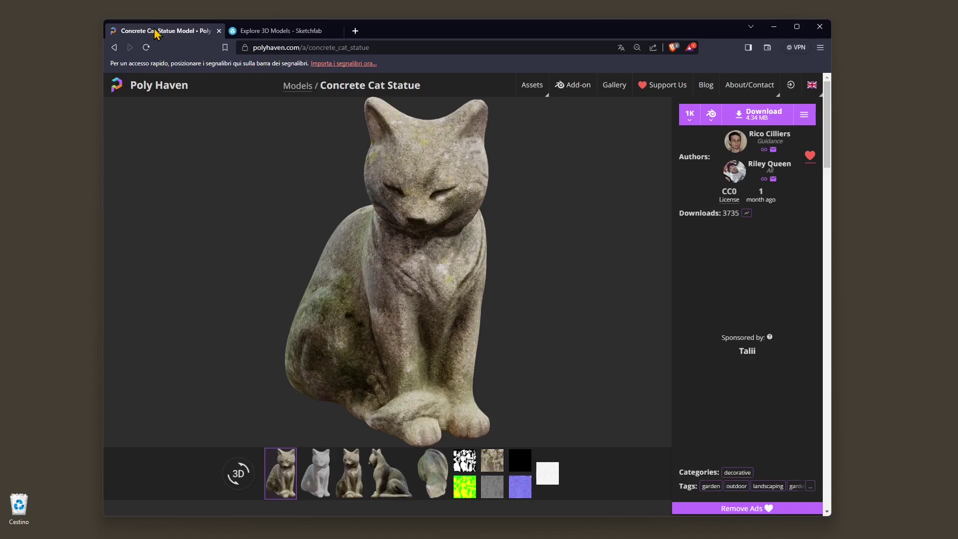
click(218, 32)
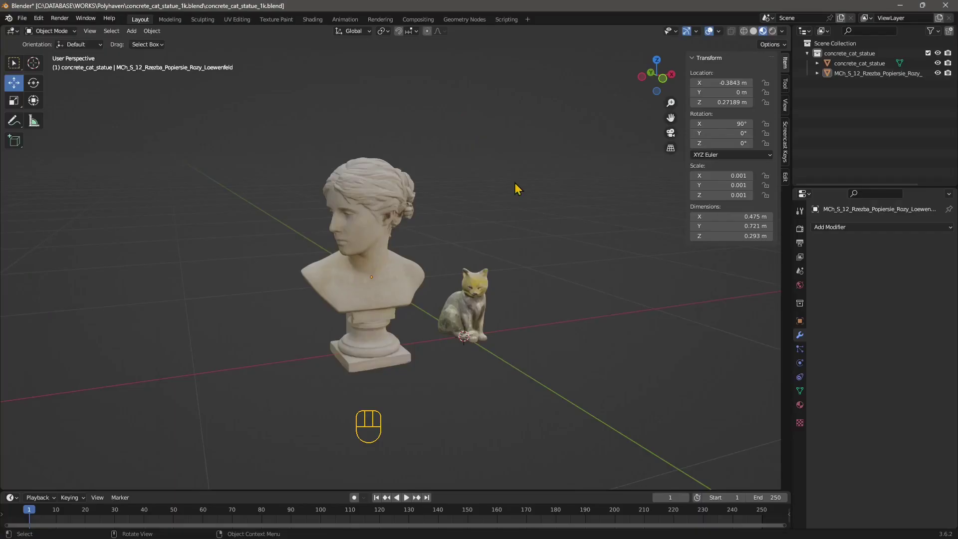
Select the cat statue, start opening another Blender file, and cancel at the prompt to save changes
scroll(546, 263, up, 2)
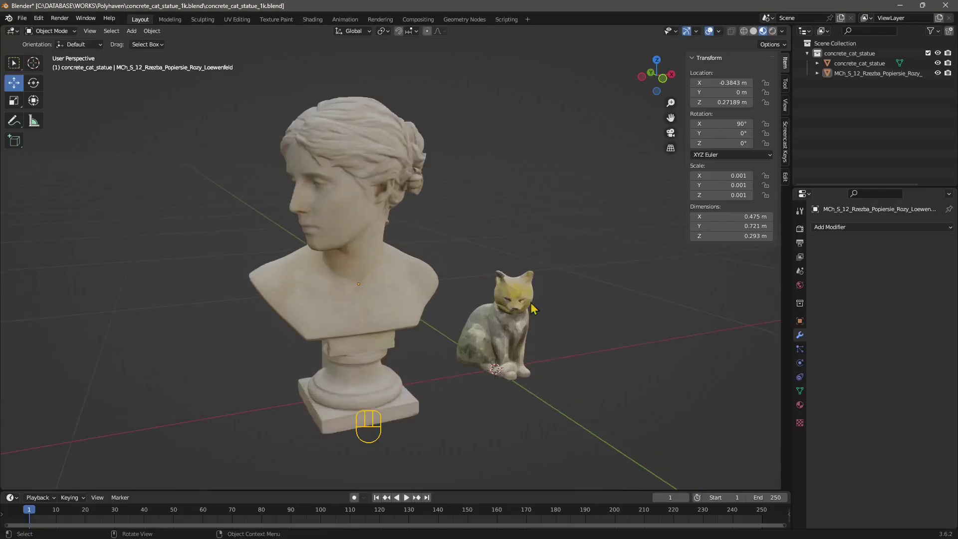
mouse_move(530, 307)
middle_down()
mouse_move(510, 340)
mouse_move(473, 257)
middle_up()
click(507, 327)
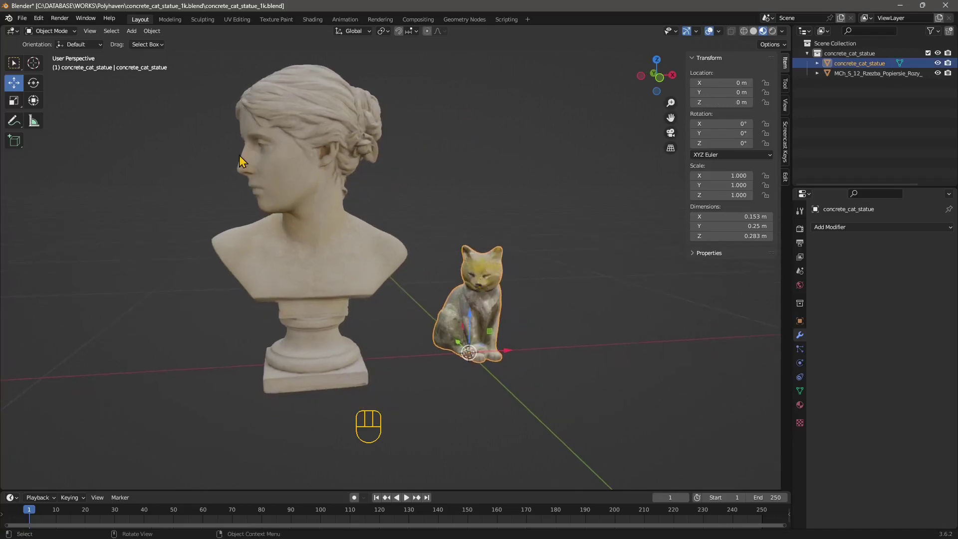
click(20, 18)
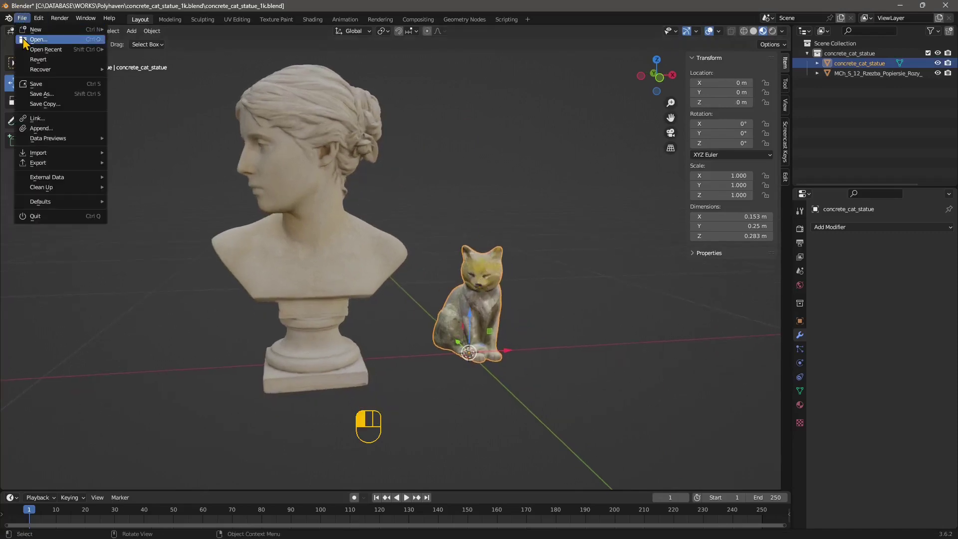
click(24, 43)
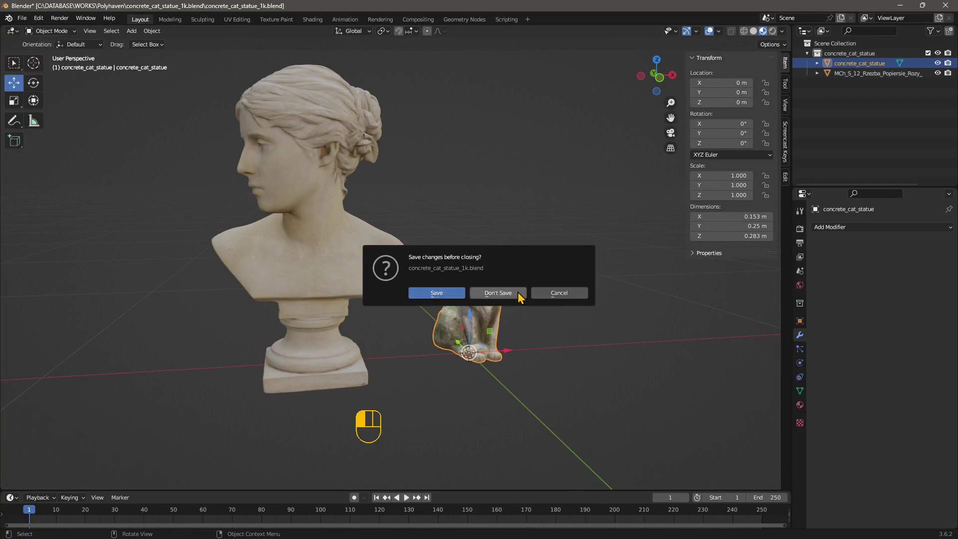
click(562, 296)
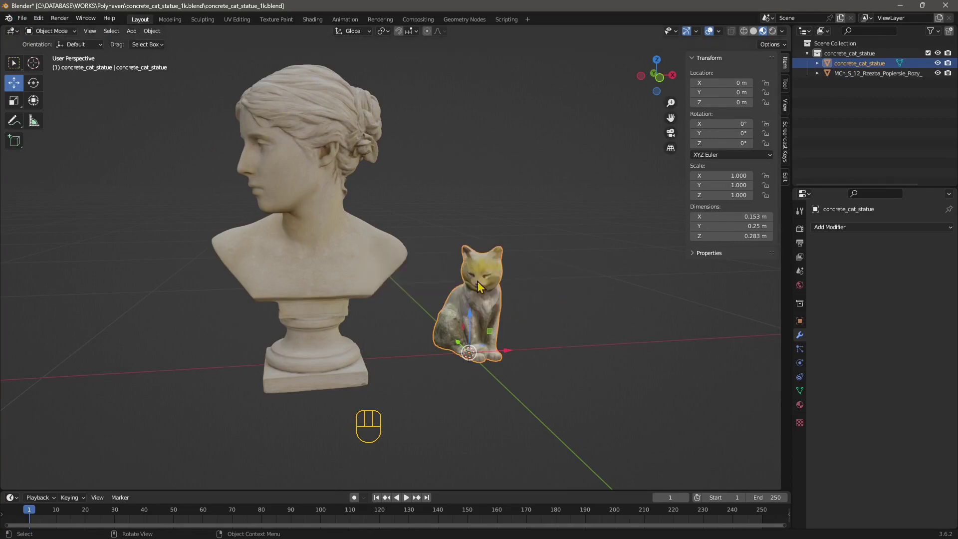
click(537, 265)
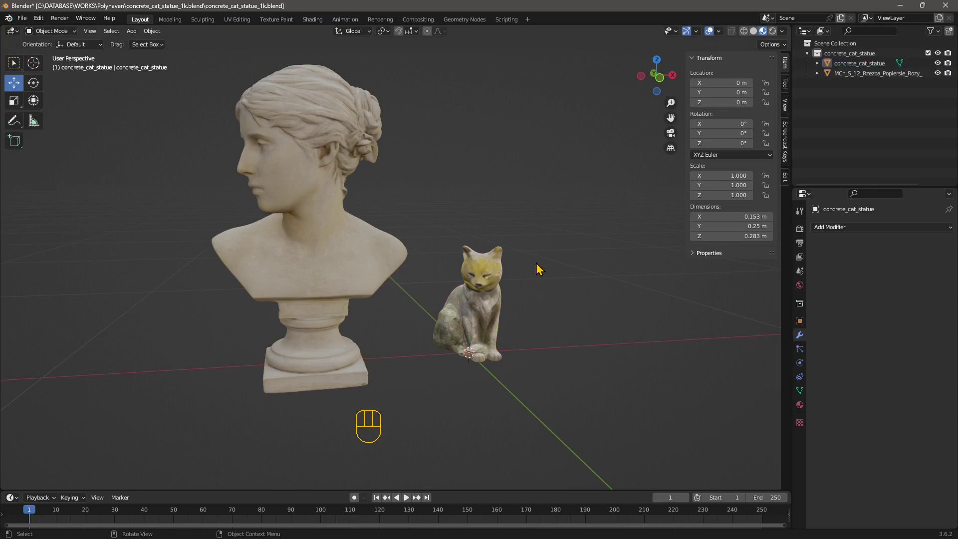
Start a Wavefront OBJ import, choose MCh_S_12_Rzezba_Popiersie_Rozy_Loewenfeld.OBJ, and cancel the import
click(380, 276)
middle_drag(380, 277, 311, 107)
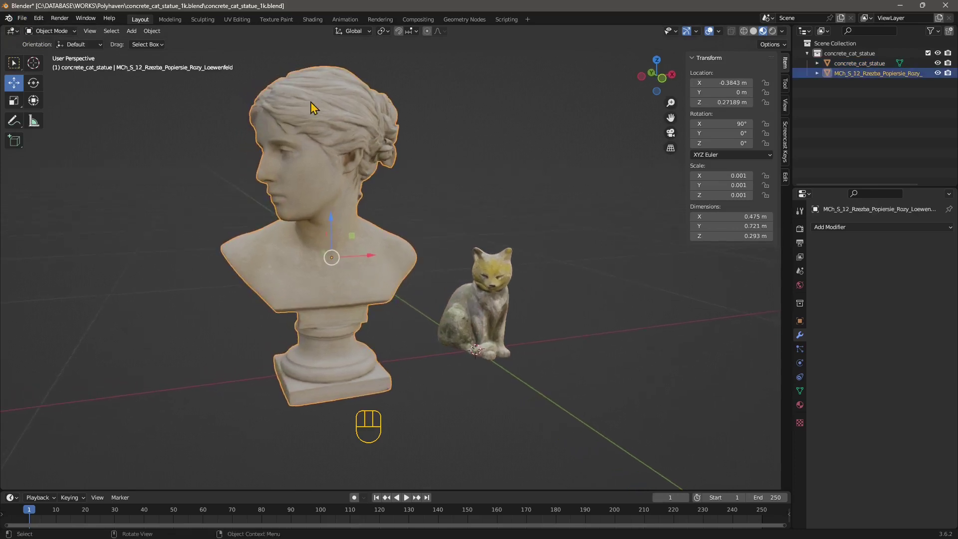
click(21, 18)
mouse_move(68, 154)
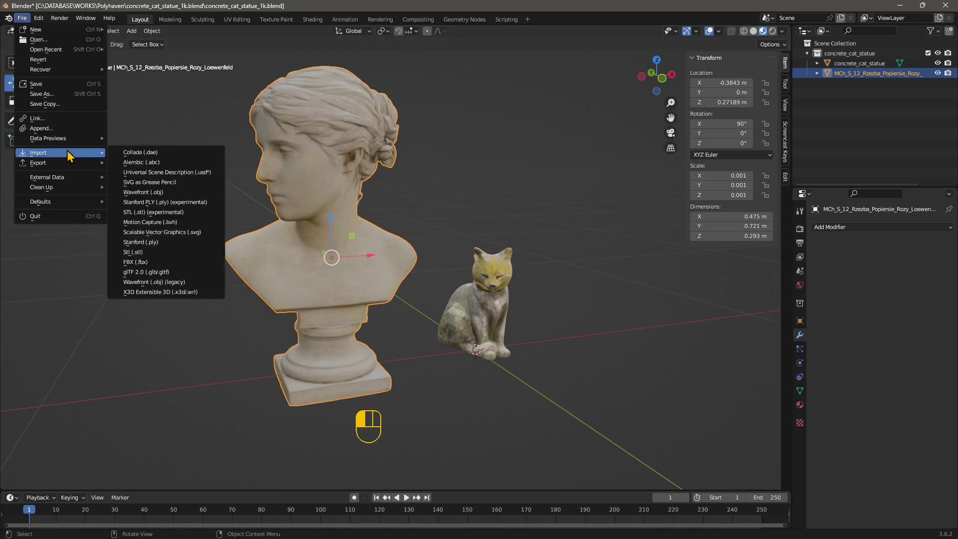
click(145, 194)
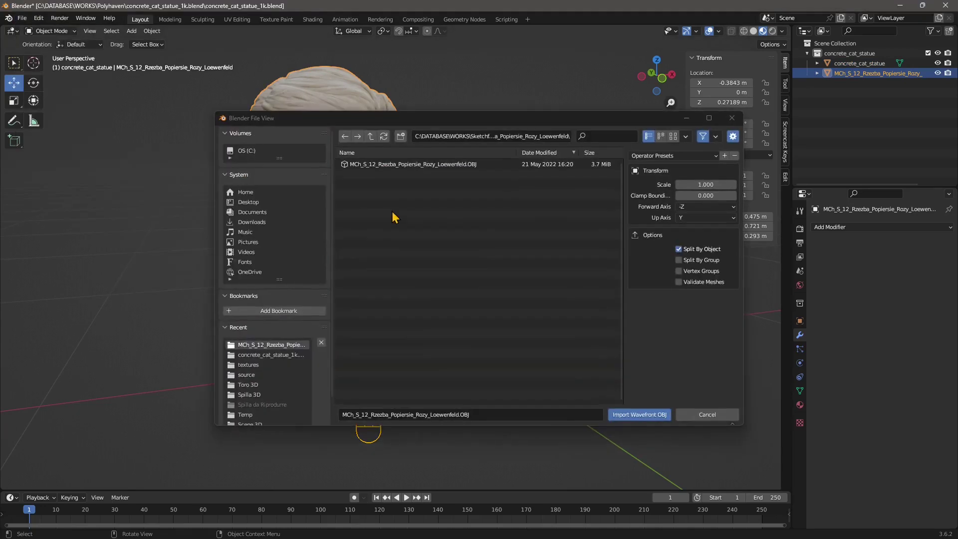
click(424, 167)
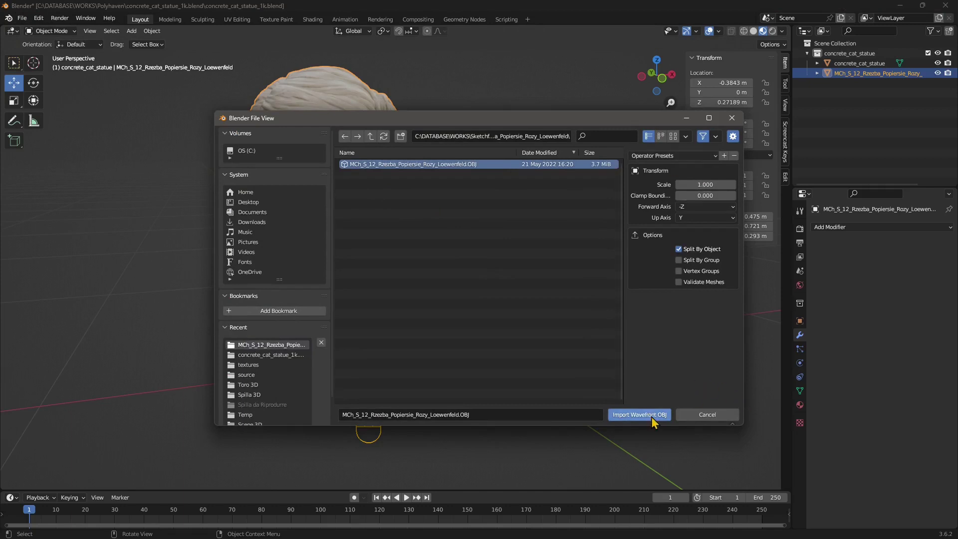
click(636, 418)
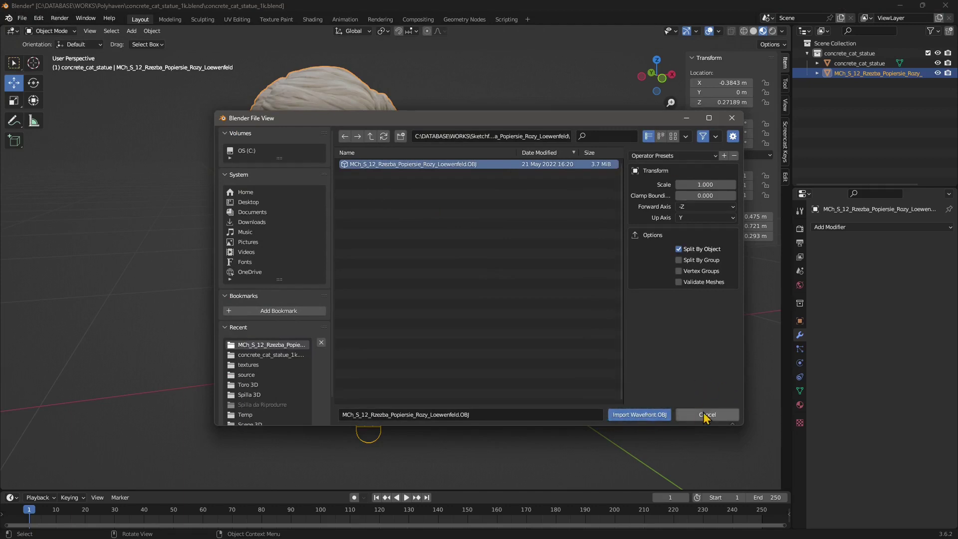
click(445, 176)
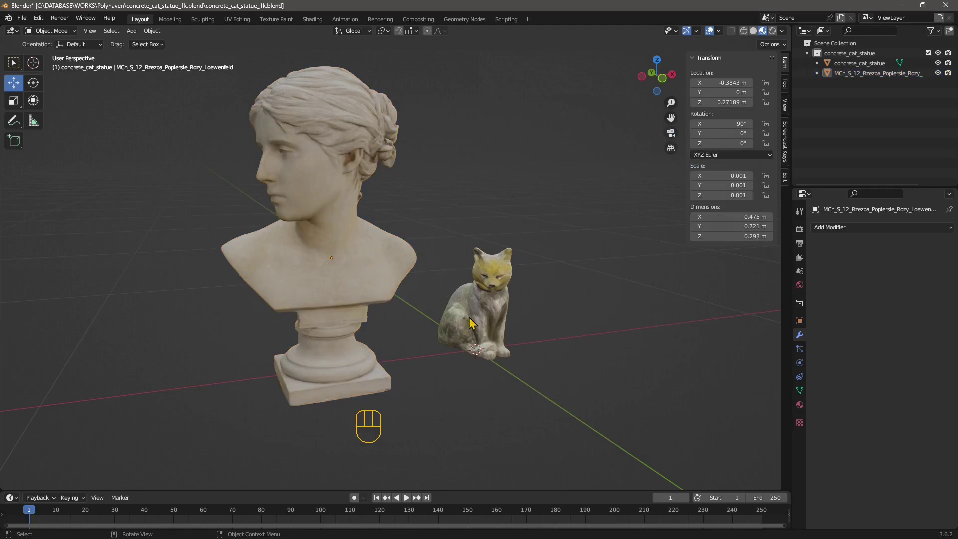
Examine the bust's material nodes in the Shading workspace, shift its image texture node down, and return to the Layout workspace
middle_drag(445, 176, 477, 330)
click(483, 342)
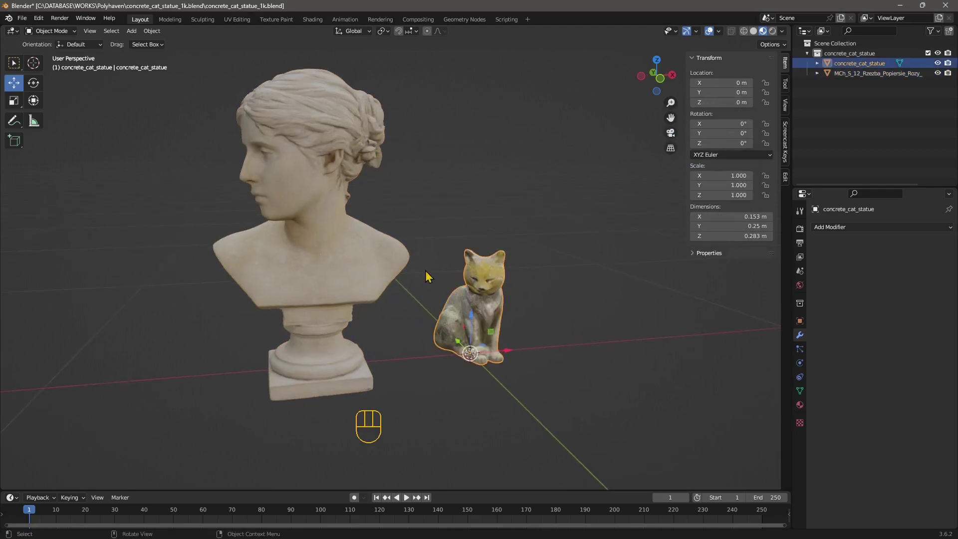
click(385, 250)
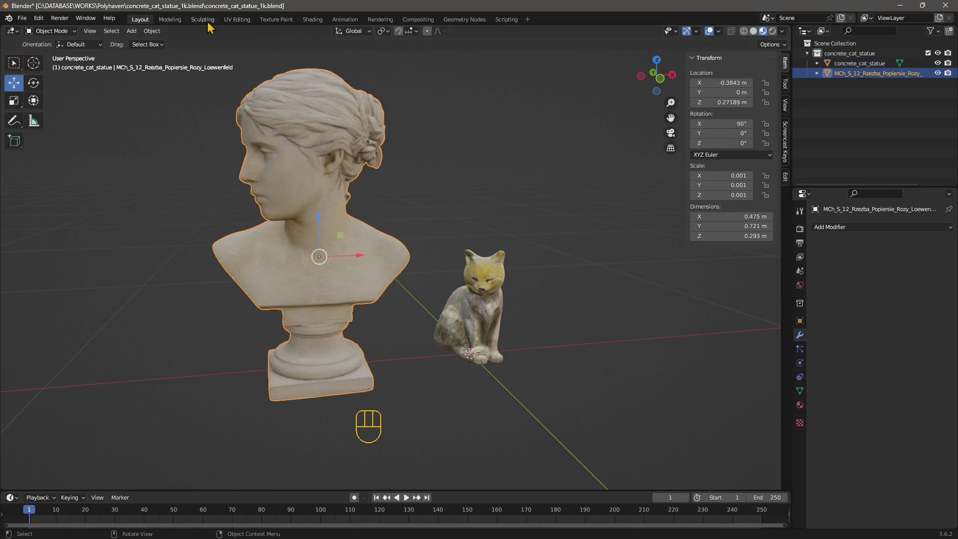
click(313, 19)
scroll(357, 413, down, 2)
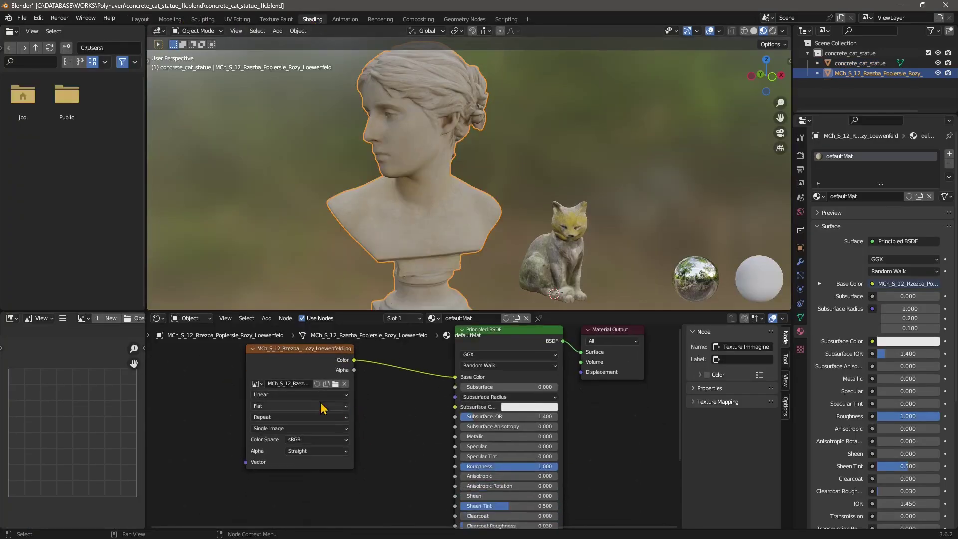
drag(300, 349, 296, 371)
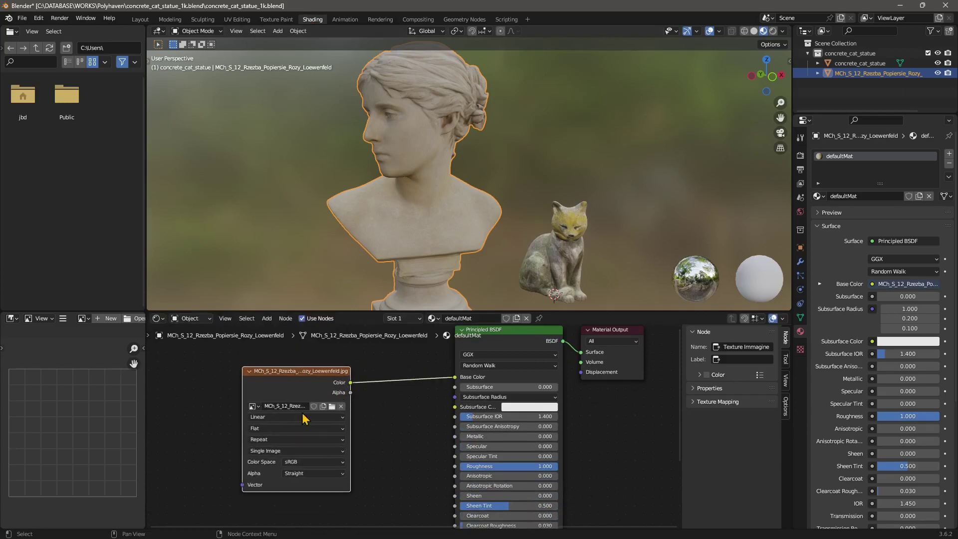
drag(352, 383, 454, 377)
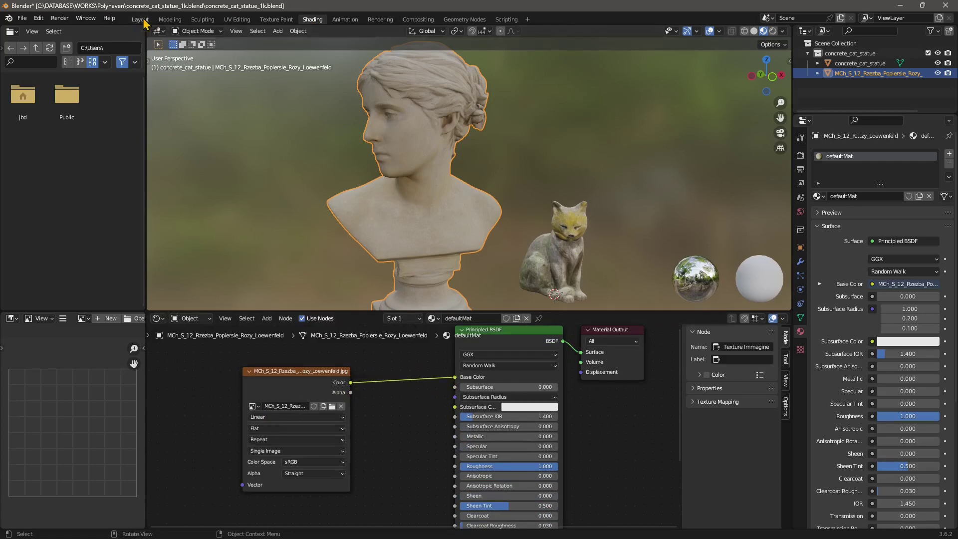
click(142, 20)
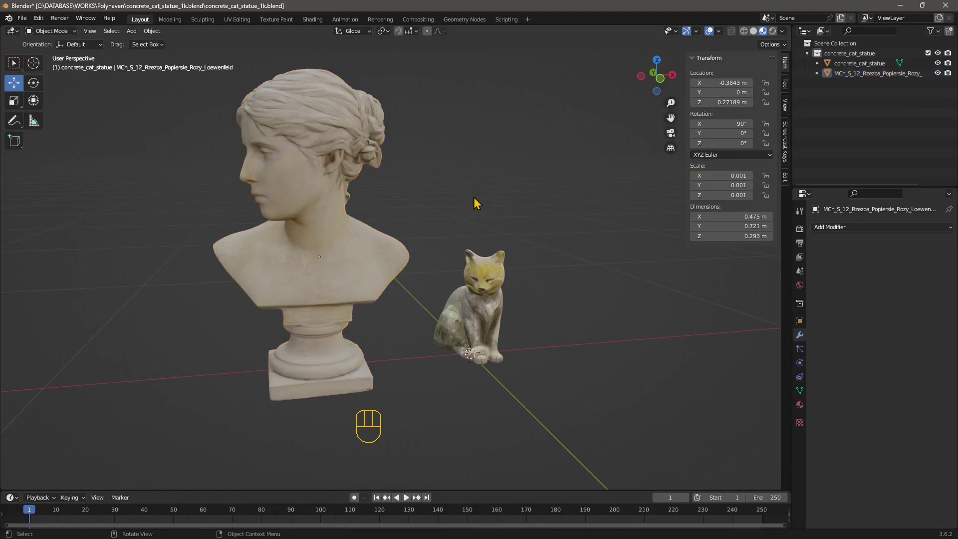
Compare the bust and the cat statue without textures in Solid shading, and return to Material Preview
middle_drag(423, 261, 437, 334)
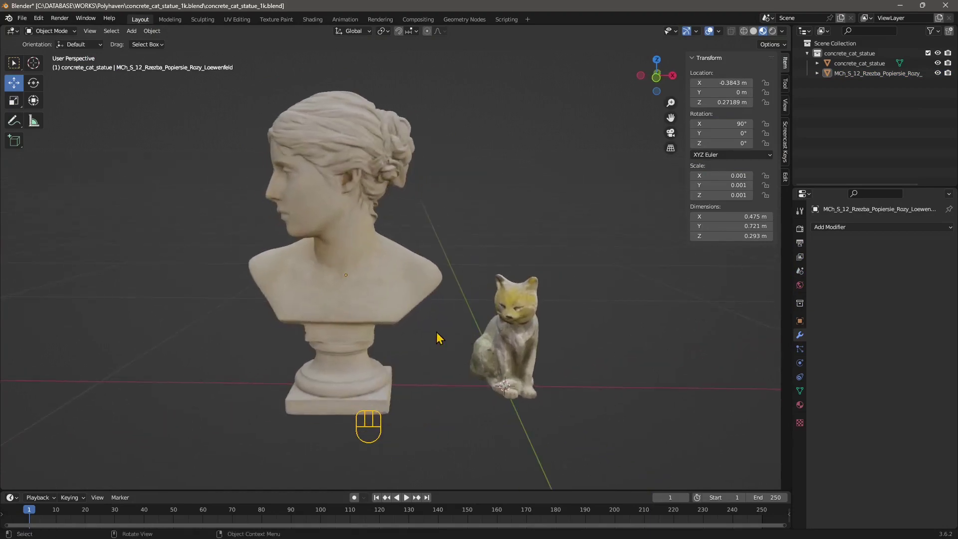
click(402, 290)
click(520, 313)
click(385, 304)
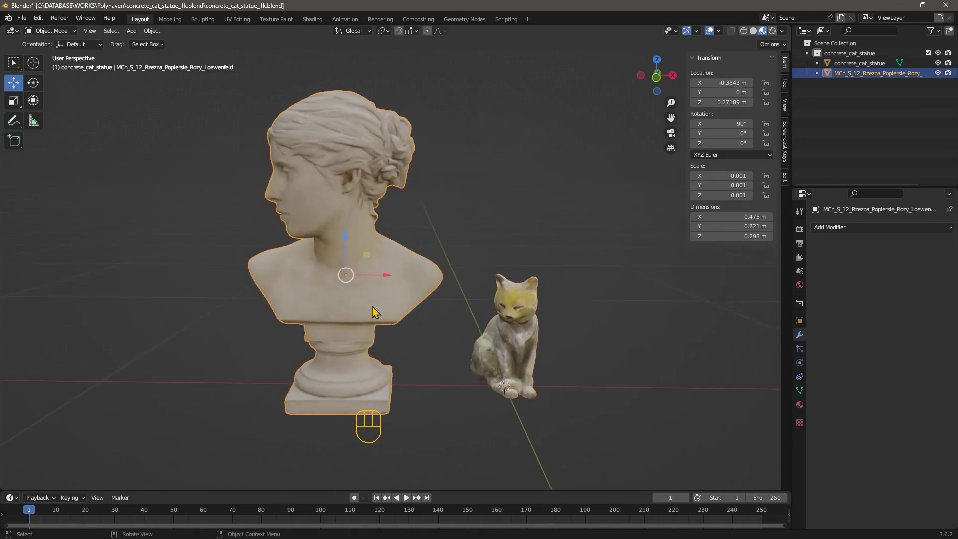
middle_drag(385, 312, 325, 96)
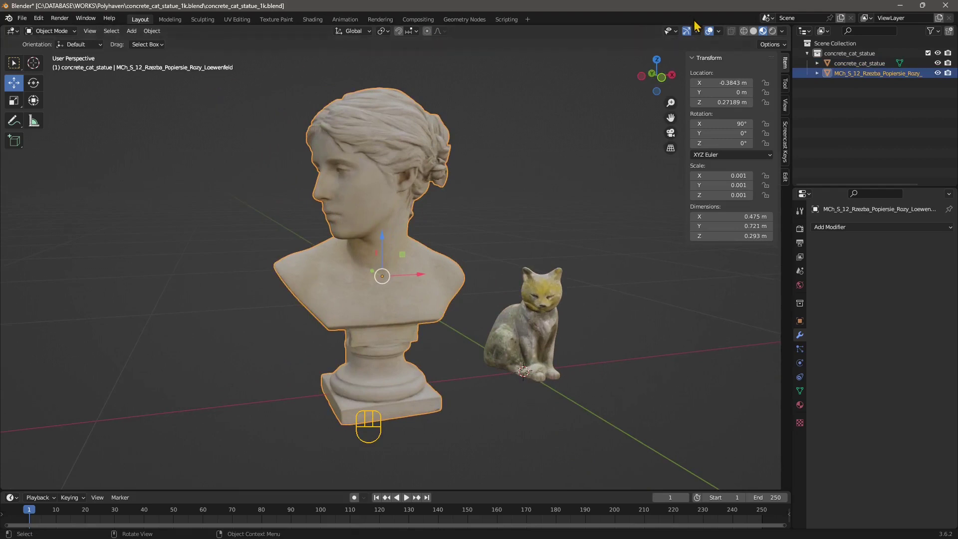
click(753, 31)
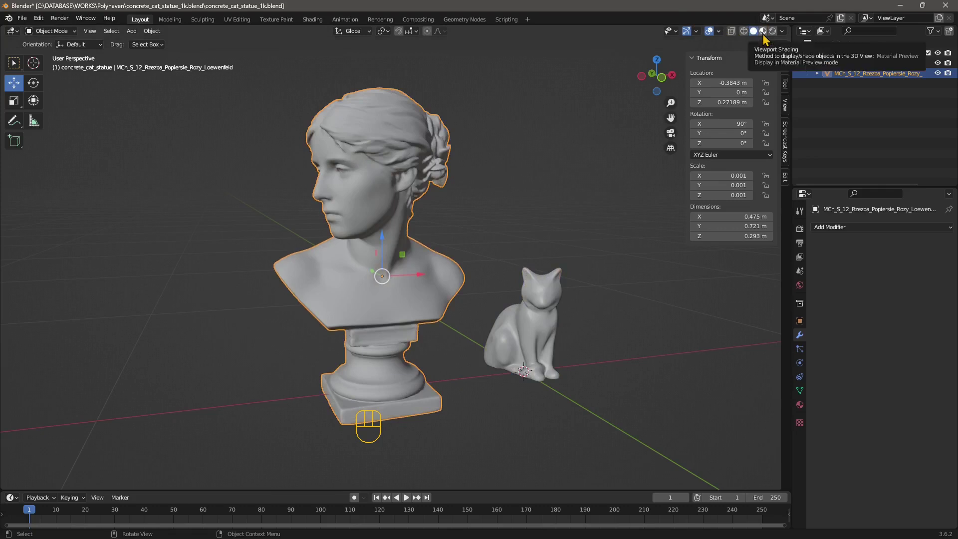
click(764, 32)
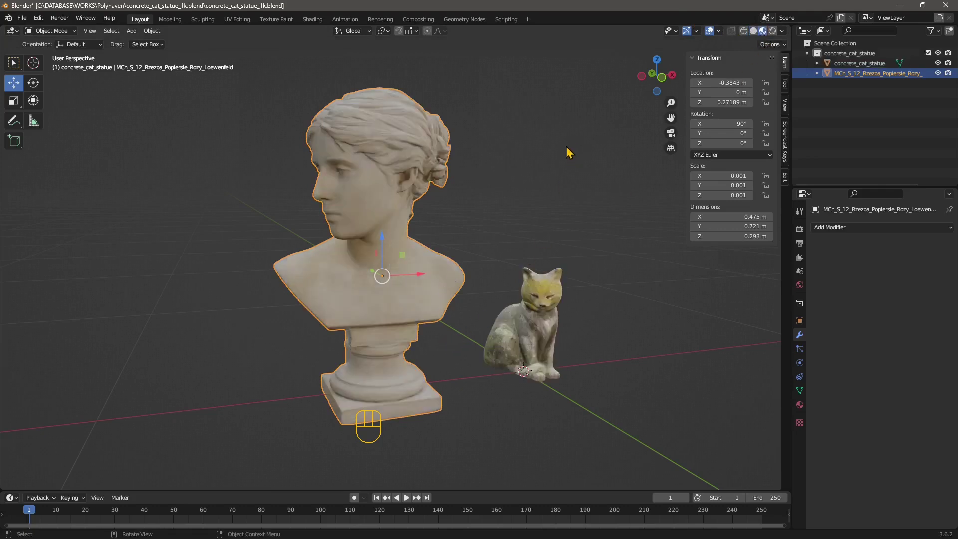
Enable the Wireframe viewport overlay and check the bust's mesh both deselected and selected
click(719, 31)
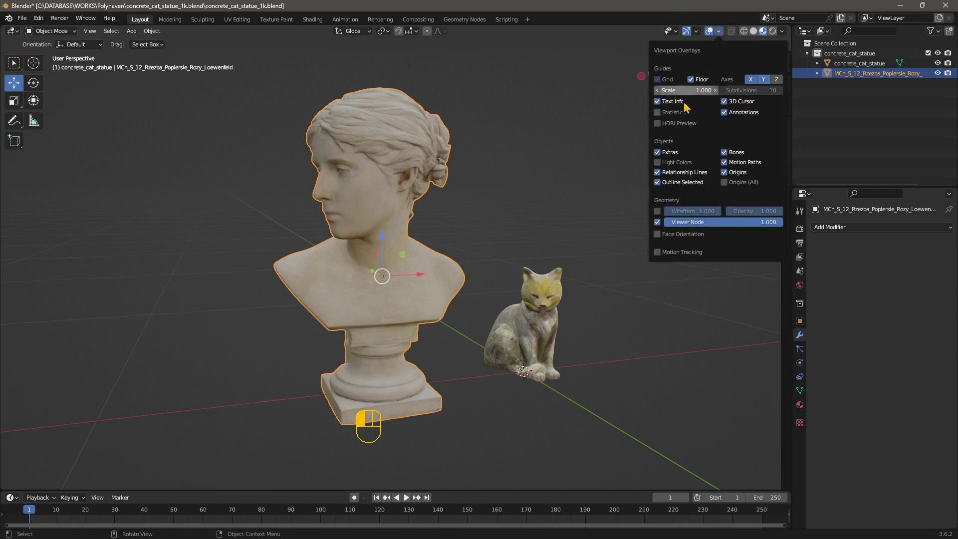
click(658, 212)
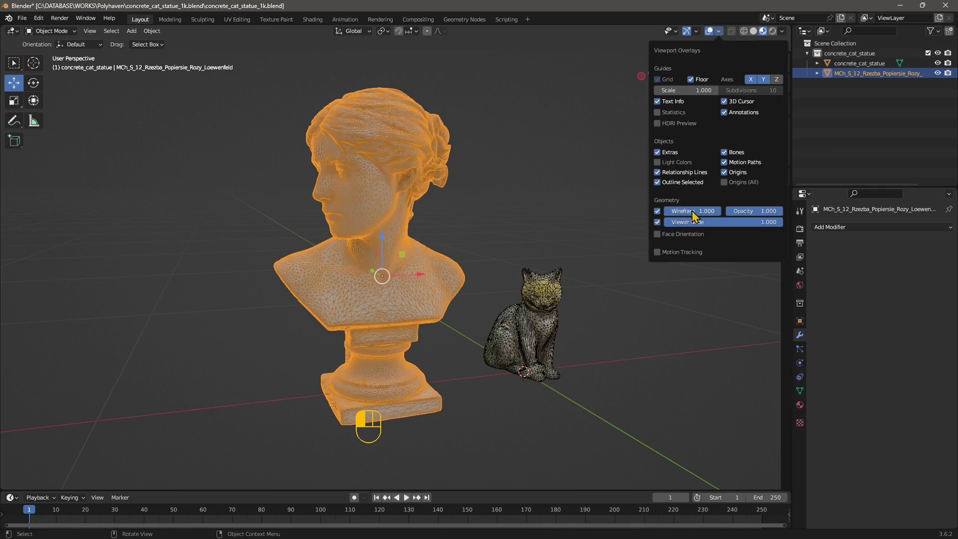
click(522, 165)
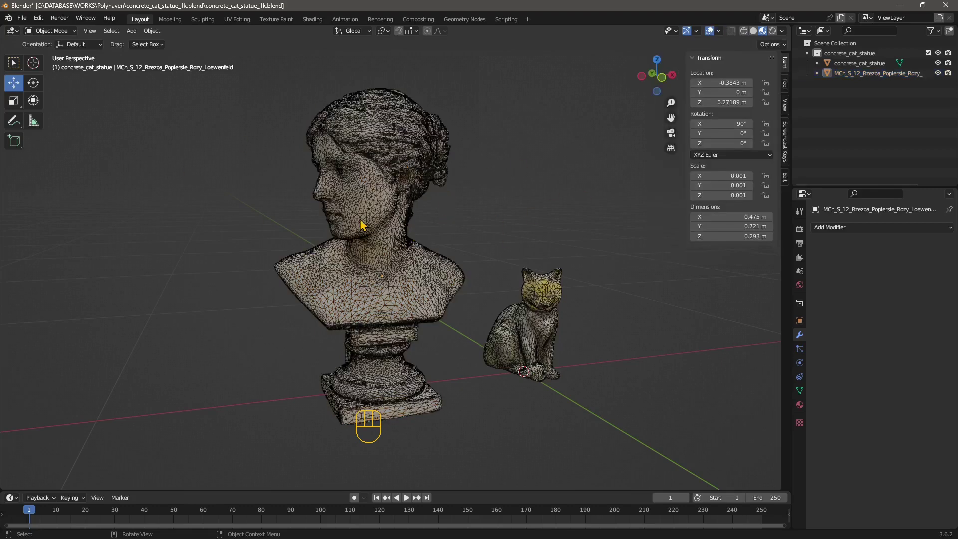
click(364, 224)
Lower the wireframe overlay's opacity and inspect the bust's mesh lines over its texture
click(719, 32)
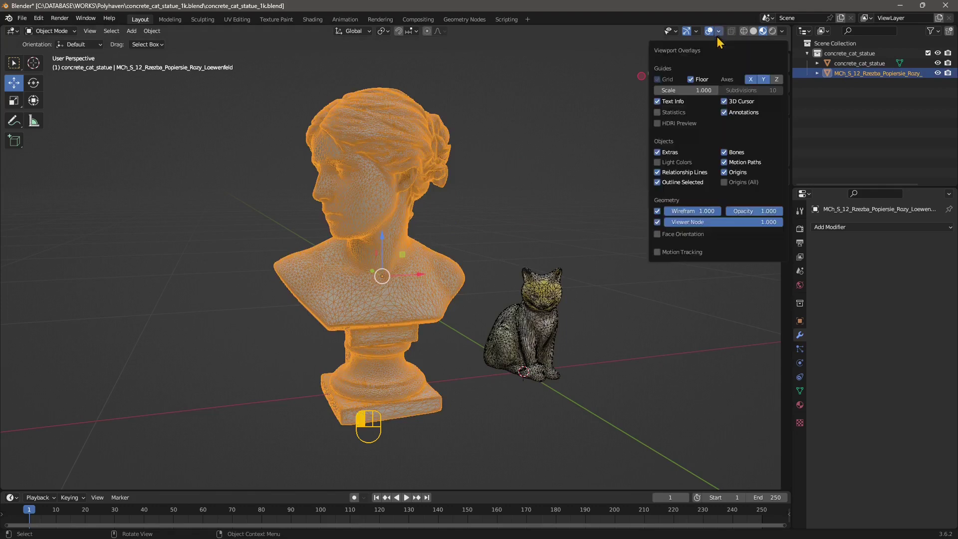
drag(763, 219, 723, 211)
click(489, 230)
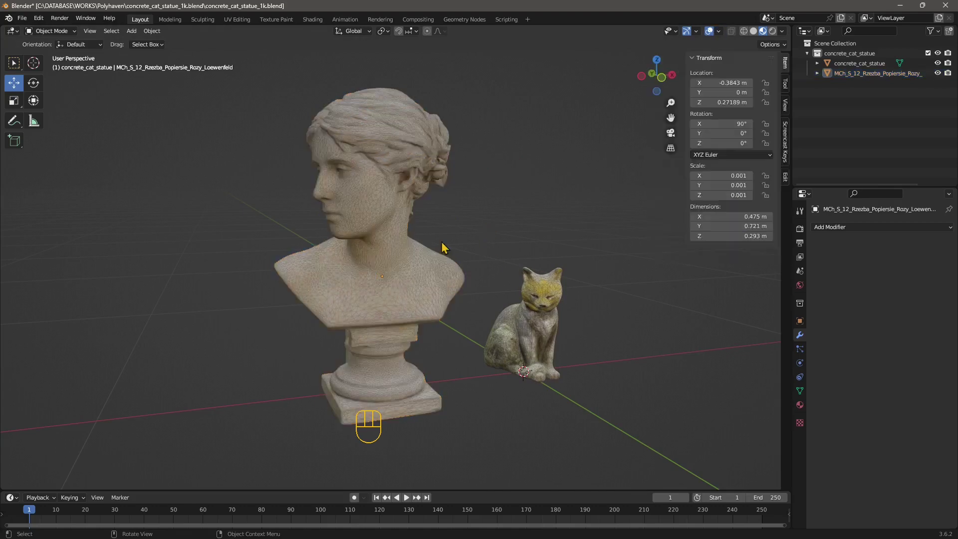
scroll(444, 247, up, 2)
click(421, 212)
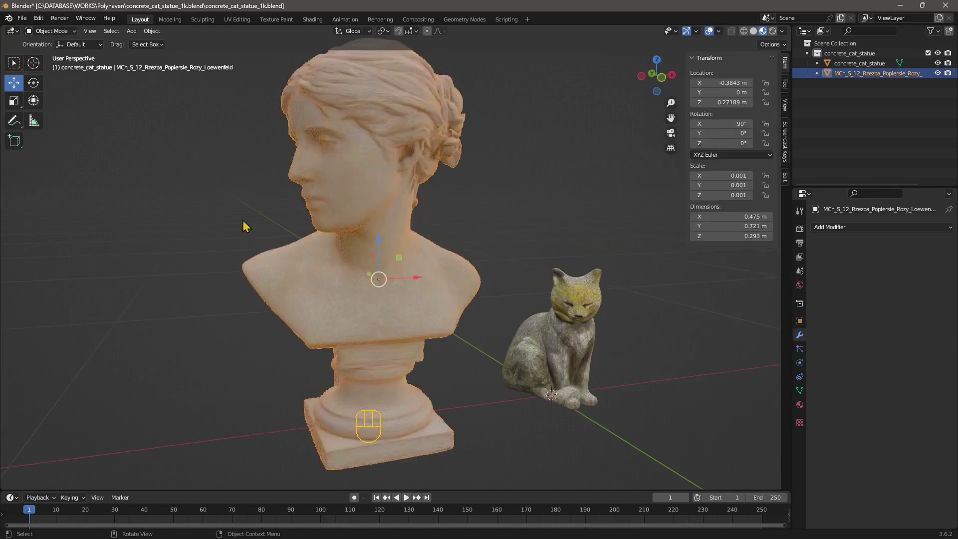
click(541, 190)
middle_drag(489, 244, 407, 254)
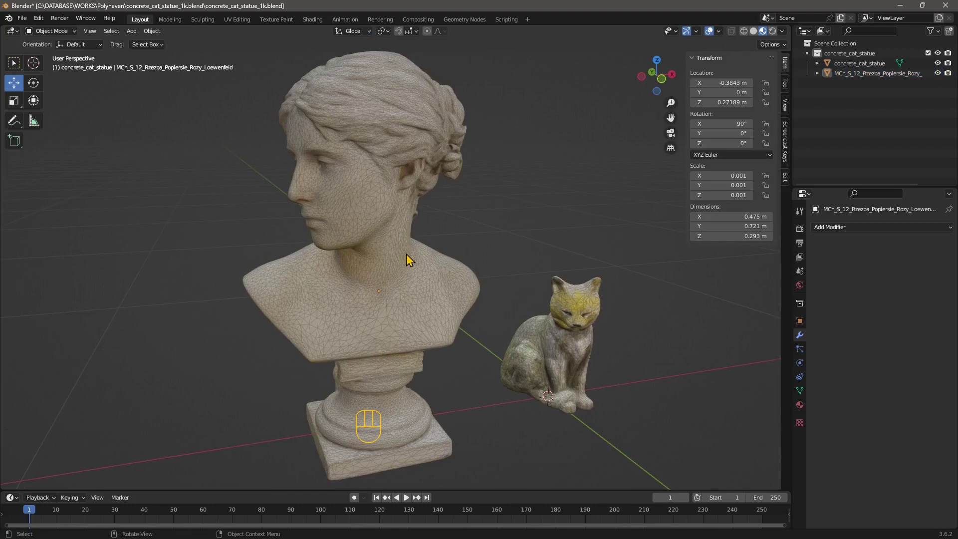
Select the bust, hide the Transform sidebar, and switch the bust to Sculpt Mode
click(406, 259)
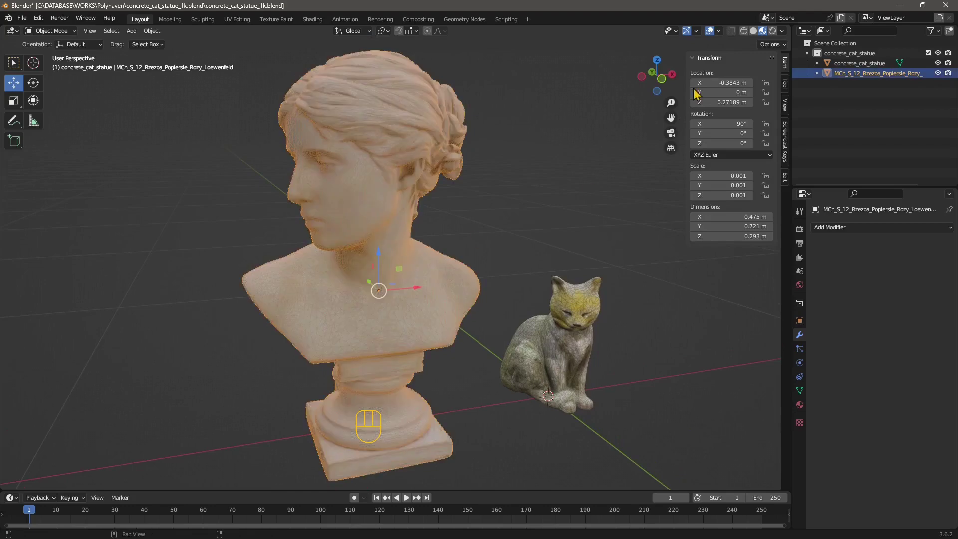
drag(684, 72, 839, 90)
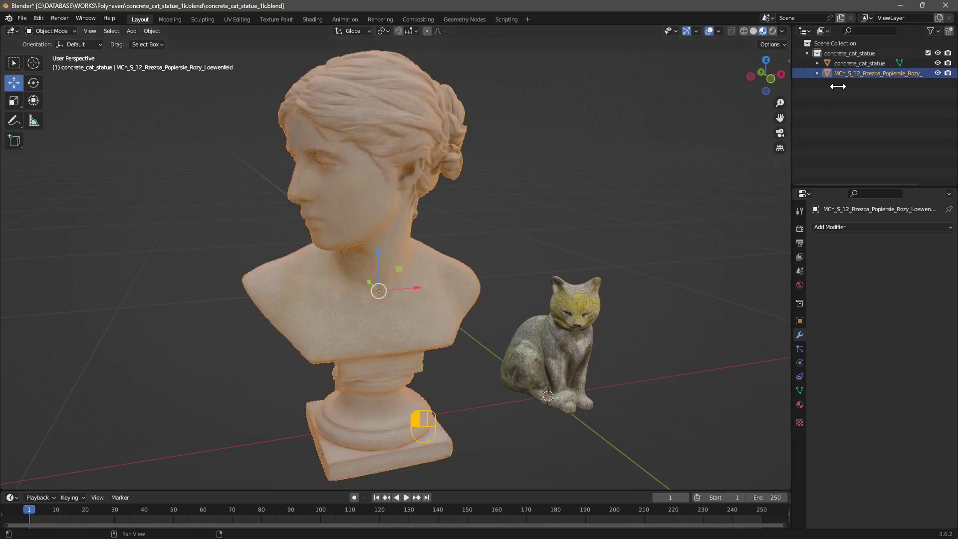
mouse_move(391, 295)
middle_down()
mouse_move(456, 284)
mouse_move(391, 295)
middle_up()
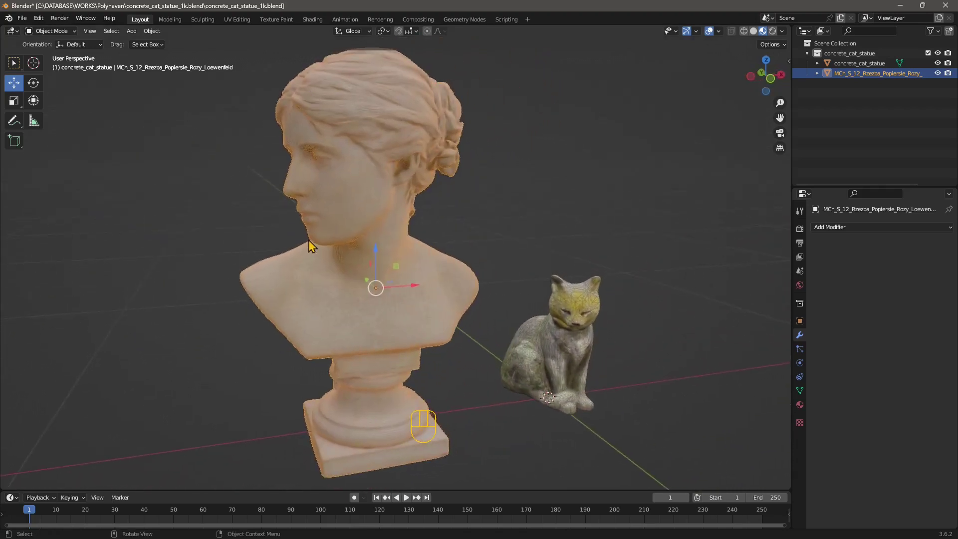
scroll(341, 259, down, 2)
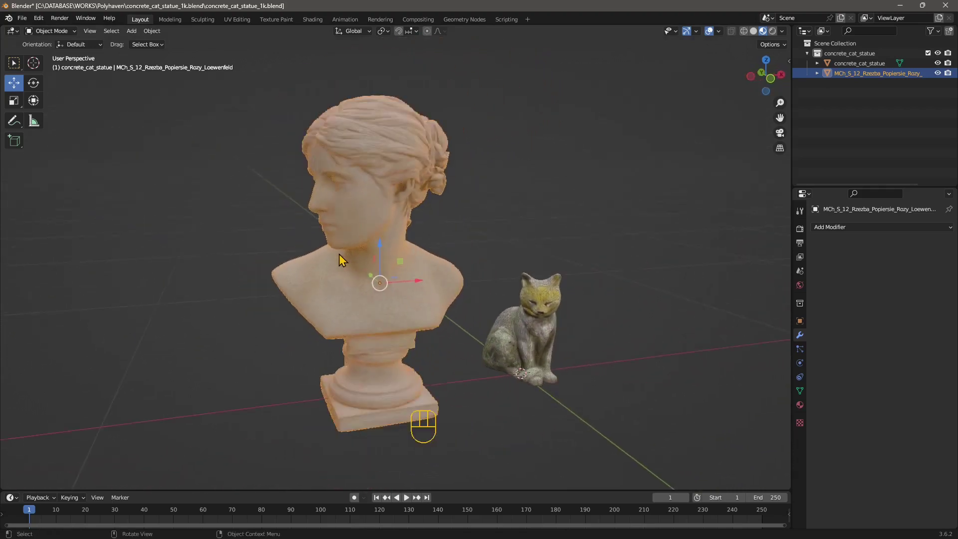
click(45, 32)
click(53, 64)
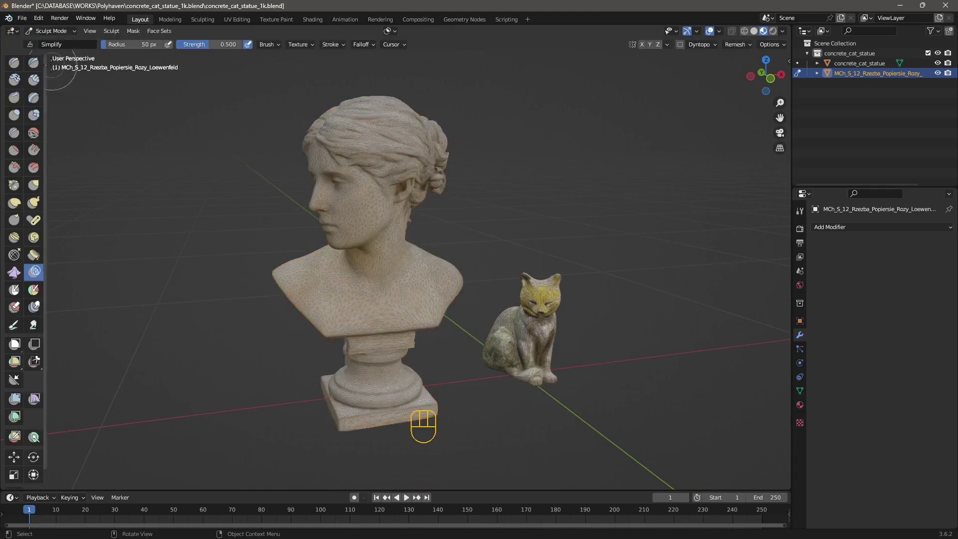
Sculpt a short stroke along the bust's nose with the Draw brush
scroll(387, 309, up, 3)
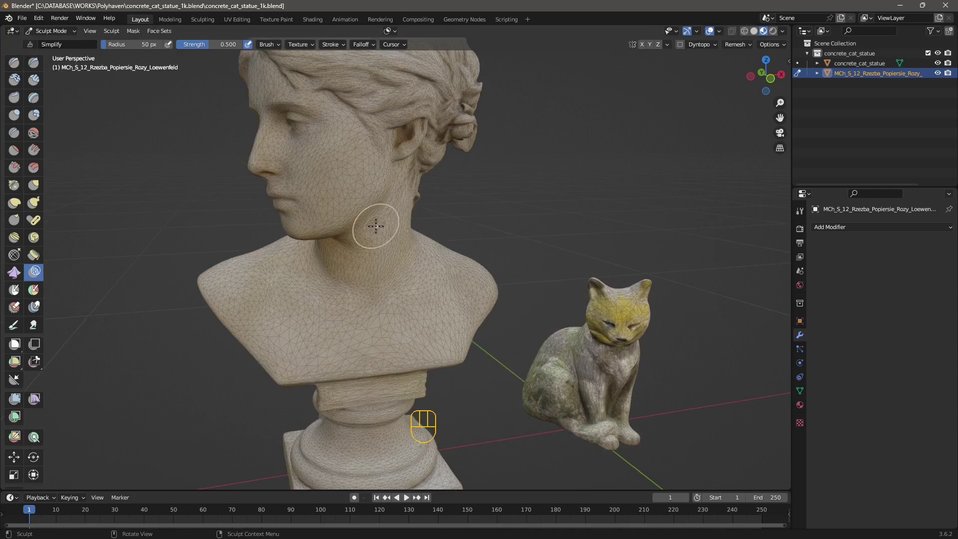
click(14, 63)
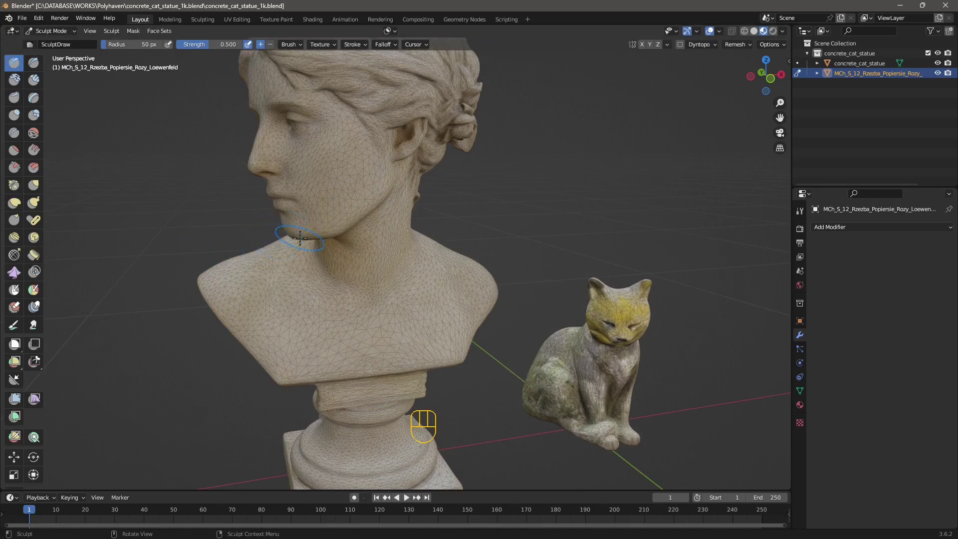
drag(254, 159, 266, 132)
mouse_move(299, 290)
middle_down()
mouse_move(327, 299)
mouse_move(309, 305)
middle_up()
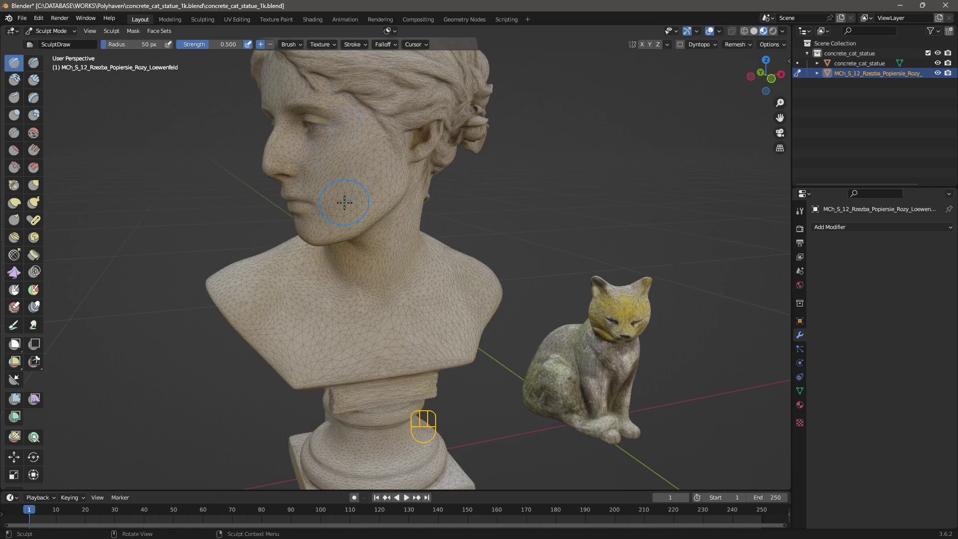
Choose the Simplify brush and enable Dyntopo on the bust, accepting the attribute data warning
click(35, 272)
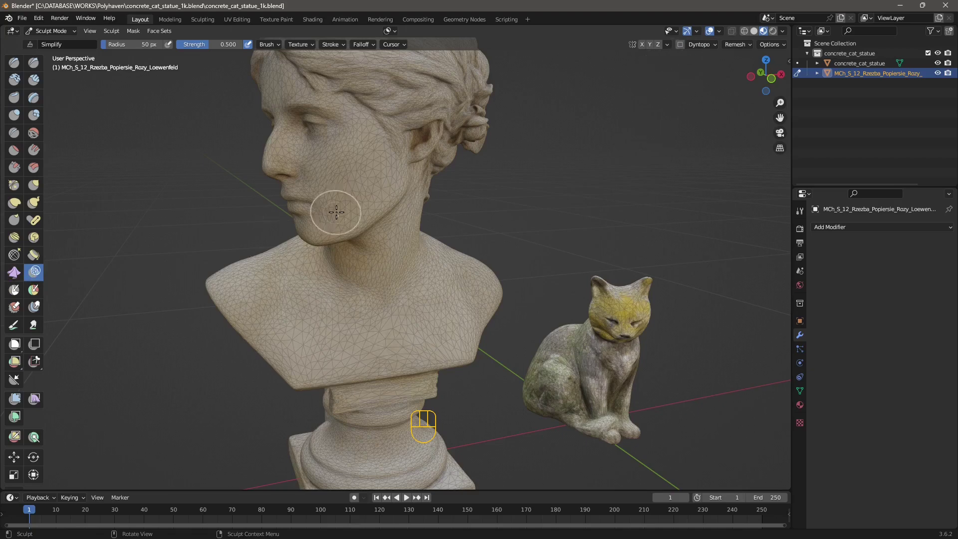
click(680, 45)
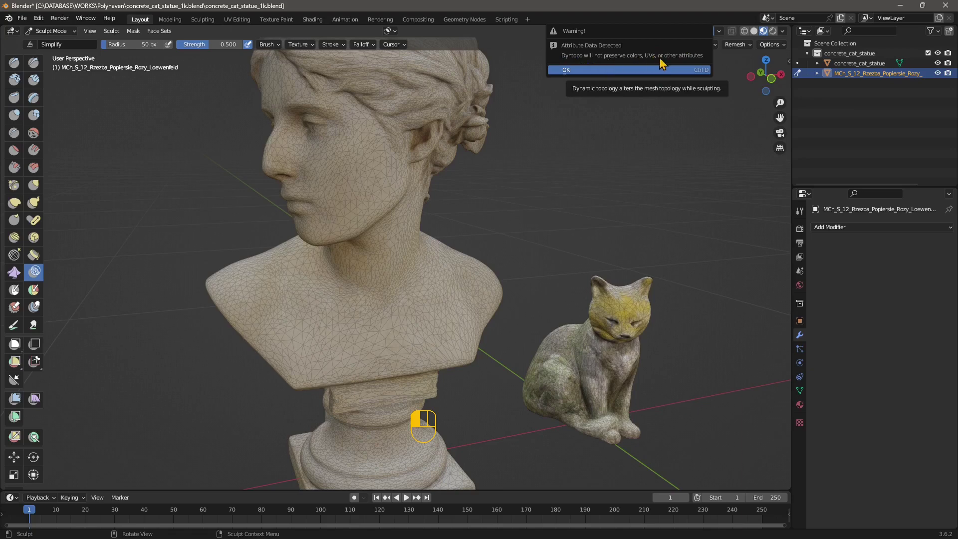
click(567, 71)
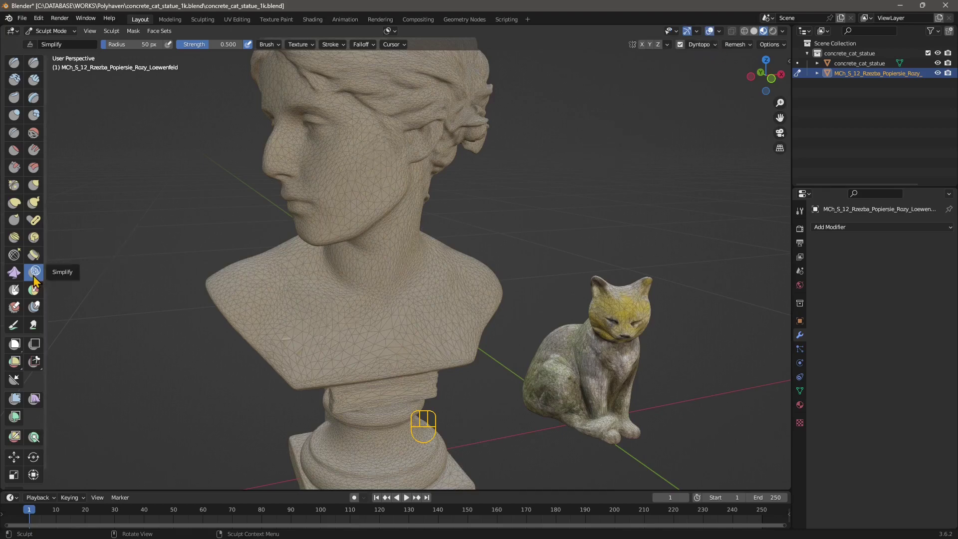
Simplify the mesh on the bust's chest, shoulder, nose, jaw and cheek, and add a Draw brush stroke across the cheek
mouse_move(351, 311)
mouse_down()
mouse_move(442, 297)
mouse_move(416, 315)
mouse_up()
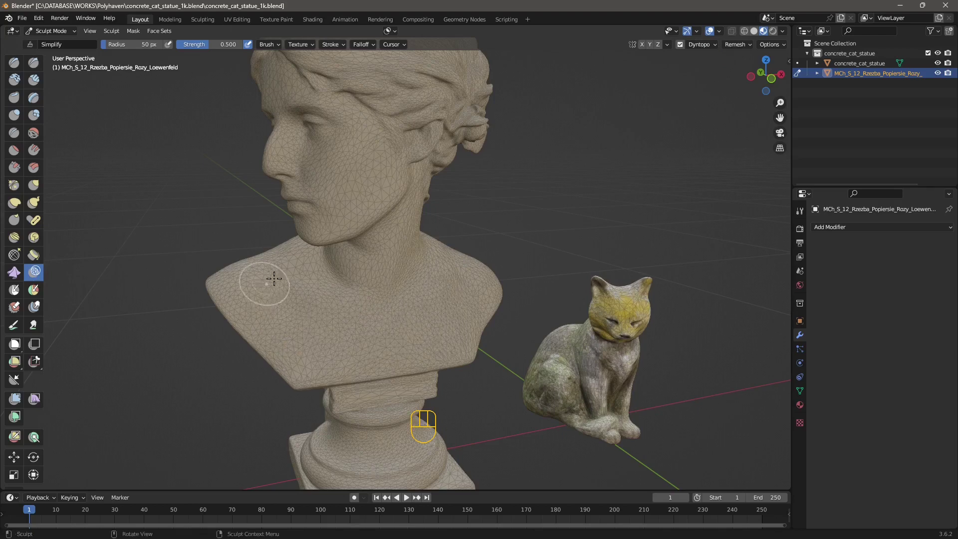
drag(263, 285, 287, 294)
drag(283, 157, 278, 142)
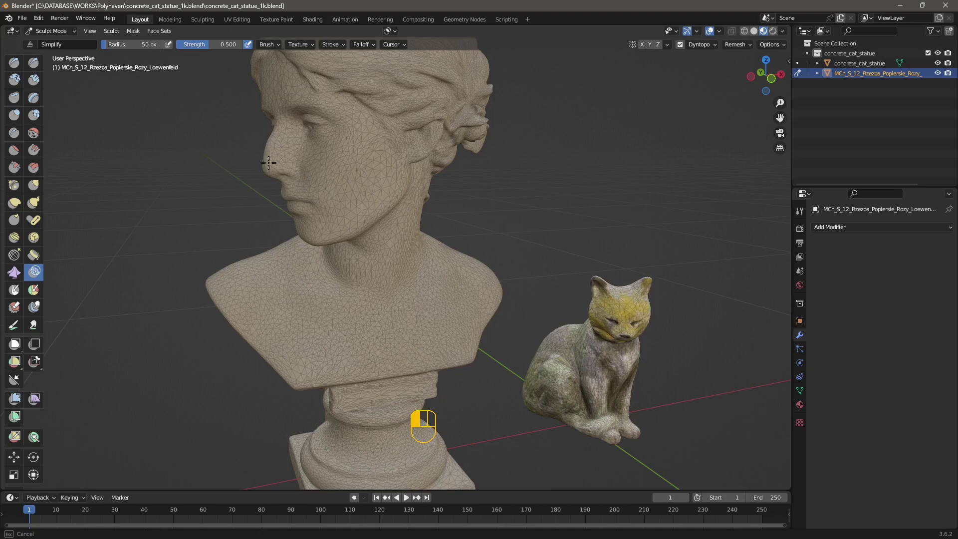
drag(339, 228, 345, 223)
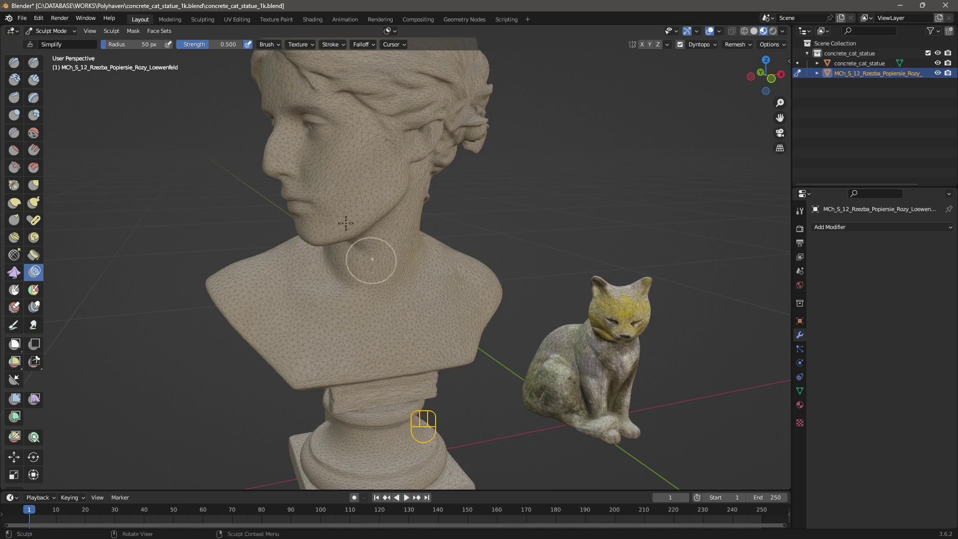
mouse_move(375, 163)
mouse_down()
mouse_move(384, 160)
mouse_move(383, 170)
mouse_up()
key(x)
drag(365, 166, 314, 163)
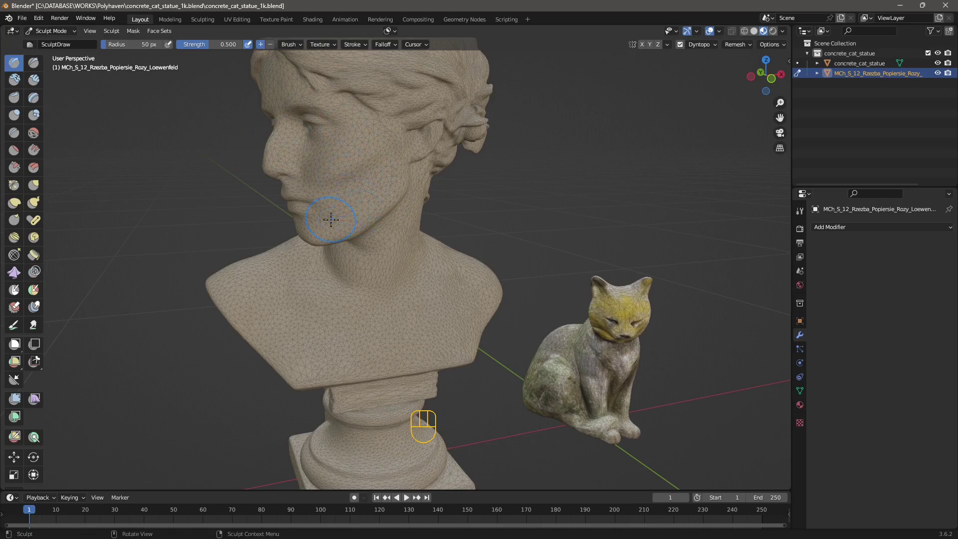
Set Dyntopo detailing to Relative Detail and simplify the bust's face, neck, chest and pedestal
click(35, 272)
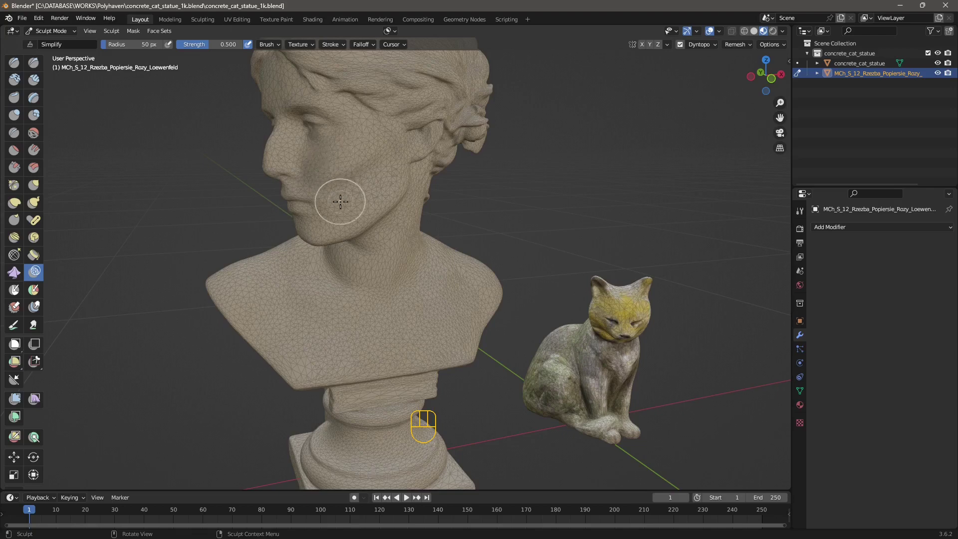
click(699, 45)
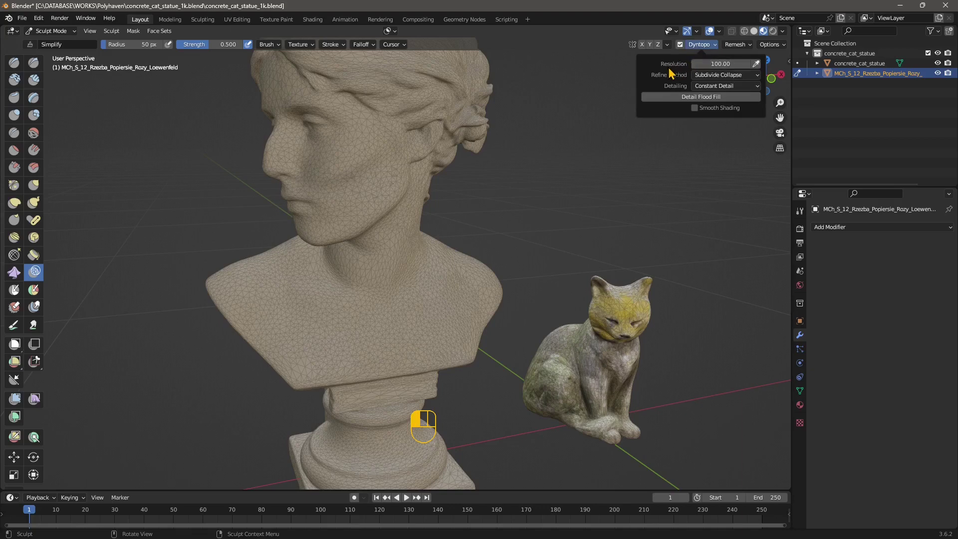
click(708, 87)
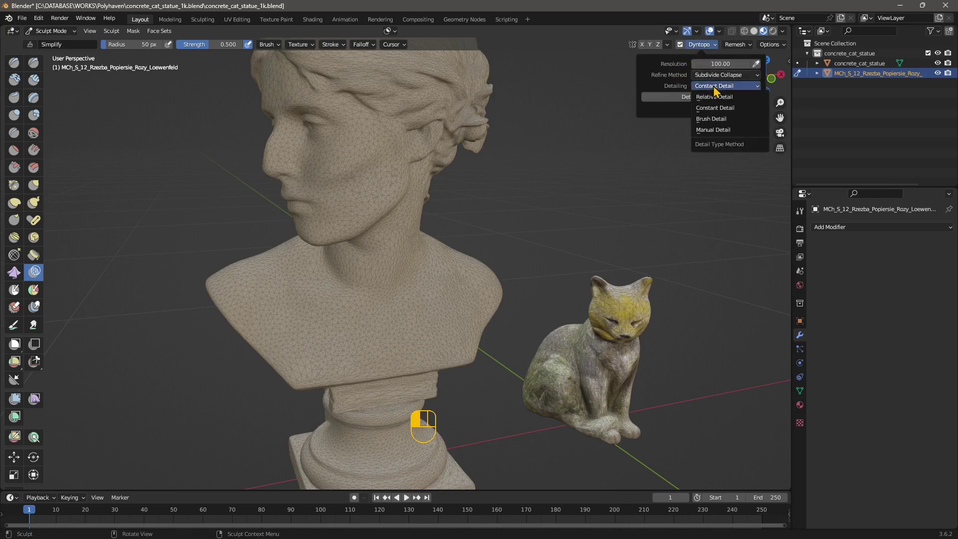
click(713, 96)
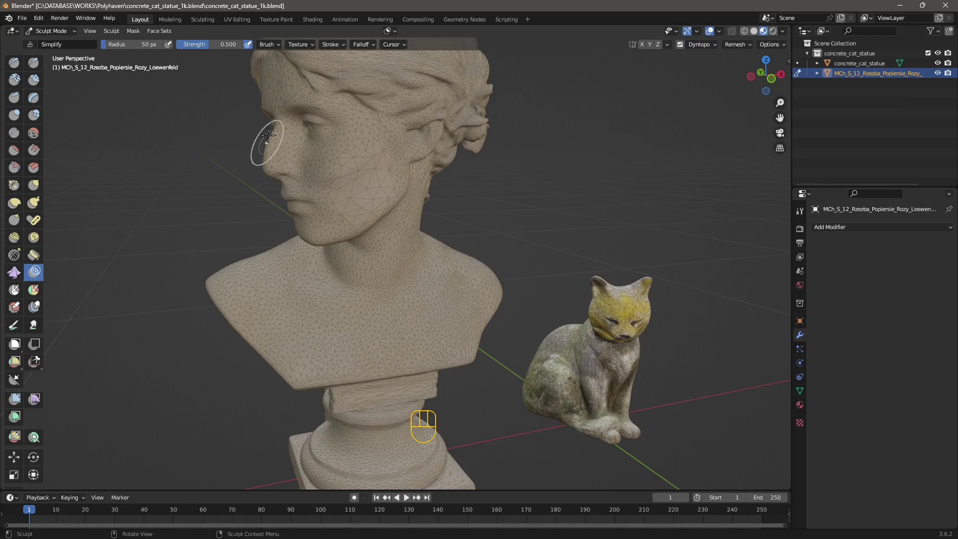
mouse_move(336, 146)
mouse_down()
mouse_move(355, 161)
mouse_move(344, 176)
mouse_move(353, 208)
mouse_move(330, 223)
mouse_move(315, 214)
mouse_move(333, 177)
mouse_move(330, 142)
mouse_move(296, 168)
mouse_move(279, 158)
mouse_move(276, 98)
mouse_move(275, 151)
mouse_move(315, 95)
mouse_up()
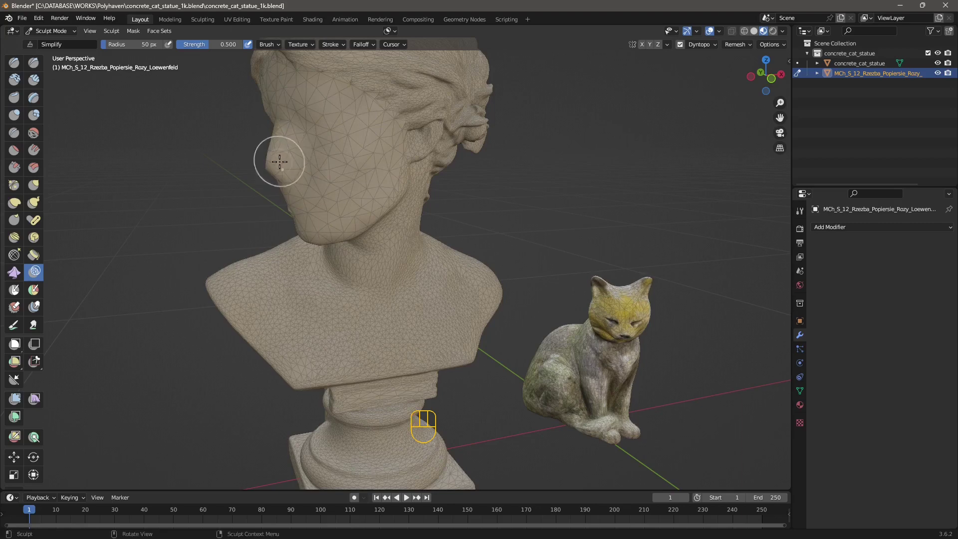
mouse_move(420, 132)
mouse_down()
mouse_move(398, 230)
mouse_move(349, 263)
mouse_move(276, 120)
mouse_move(368, 257)
mouse_move(385, 263)
mouse_move(313, 275)
mouse_move(278, 330)
mouse_move(308, 360)
mouse_move(254, 322)
mouse_move(415, 348)
mouse_move(436, 242)
mouse_move(464, 336)
mouse_move(396, 336)
mouse_move(328, 357)
mouse_move(363, 404)
mouse_move(344, 407)
mouse_move(314, 449)
mouse_move(445, 473)
mouse_move(399, 445)
mouse_up()
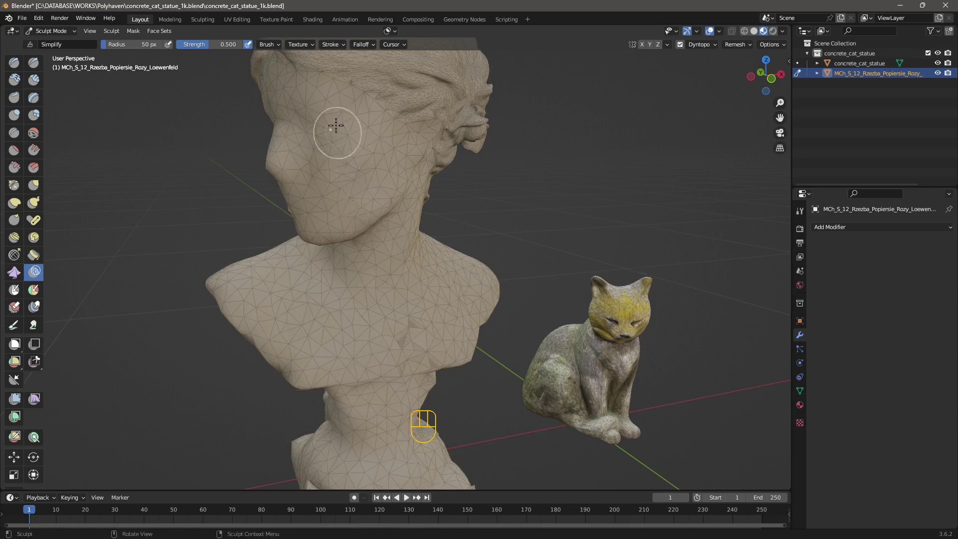
Set the Dyntopo detail size to 10 px and brush Simplify over the bust's chest, neck and face
click(704, 45)
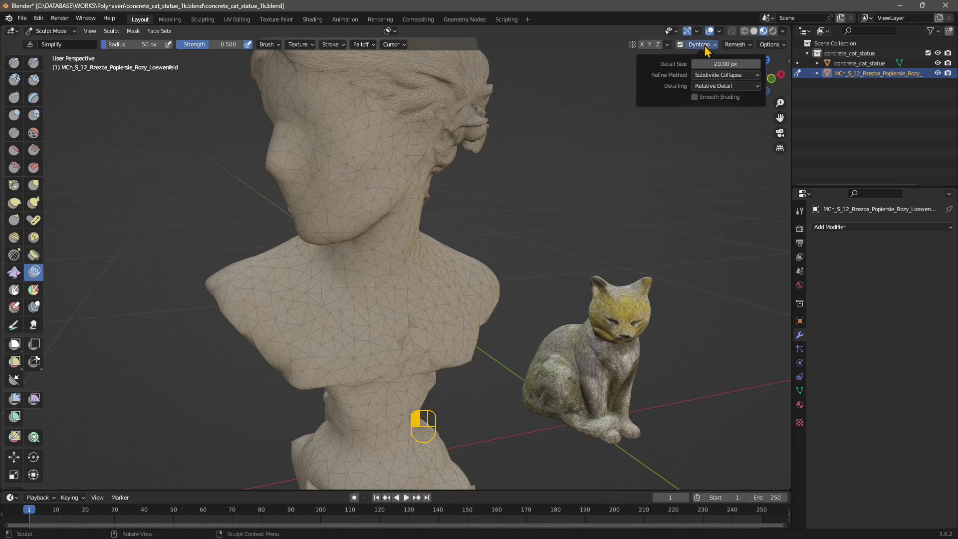
click(697, 65)
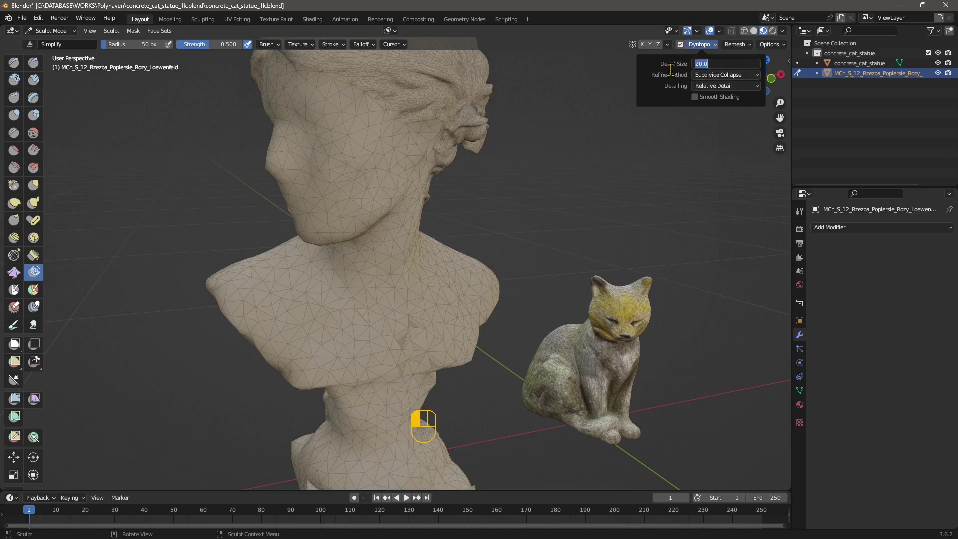
text(10)
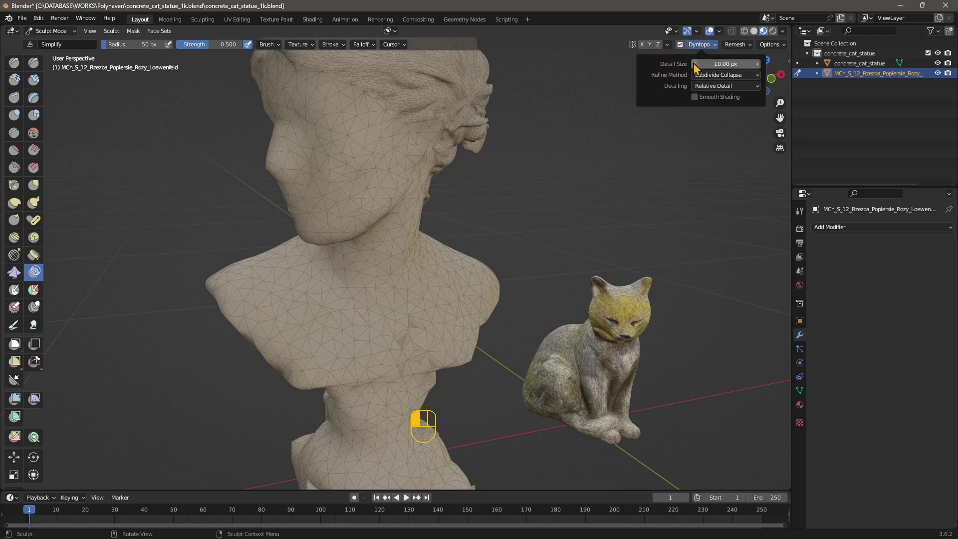
key(Return)
drag(257, 332, 406, 276)
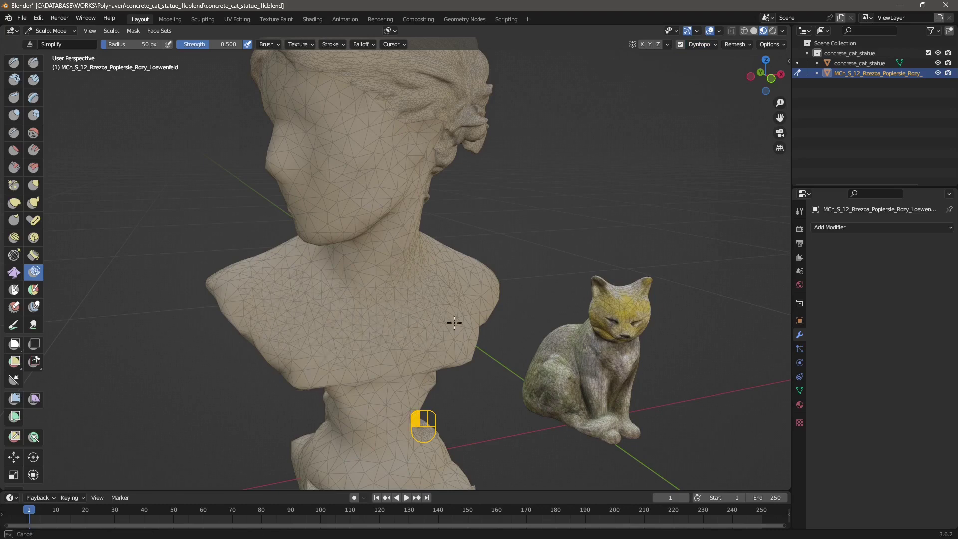
mouse_move(390, 244)
mouse_down()
mouse_move(370, 237)
mouse_move(342, 198)
mouse_move(331, 105)
mouse_move(282, 131)
mouse_move(393, 166)
mouse_move(302, 125)
mouse_move(313, 141)
mouse_move(317, 121)
mouse_move(305, 139)
mouse_up()
Carve into the bust's mouth area with the inverted Draw brush, and set Dyntopo detailing to Constant Detail
click(14, 63)
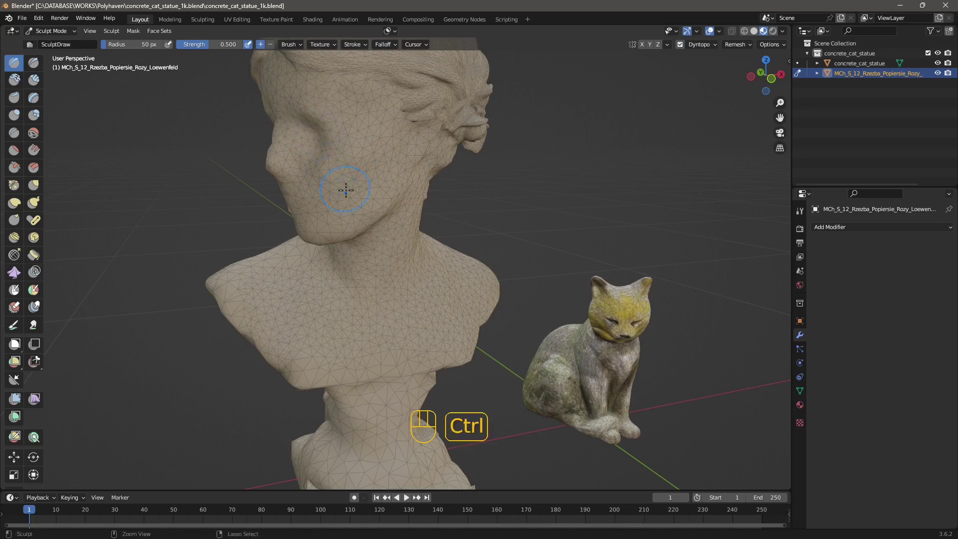
ctrl+drag(327, 192, 311, 213)
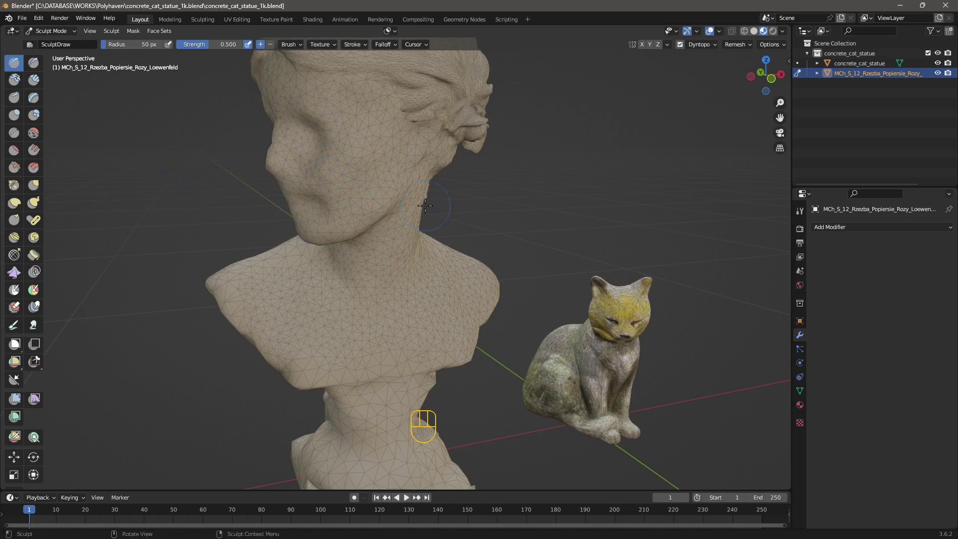
click(707, 45)
click(701, 47)
click(727, 86)
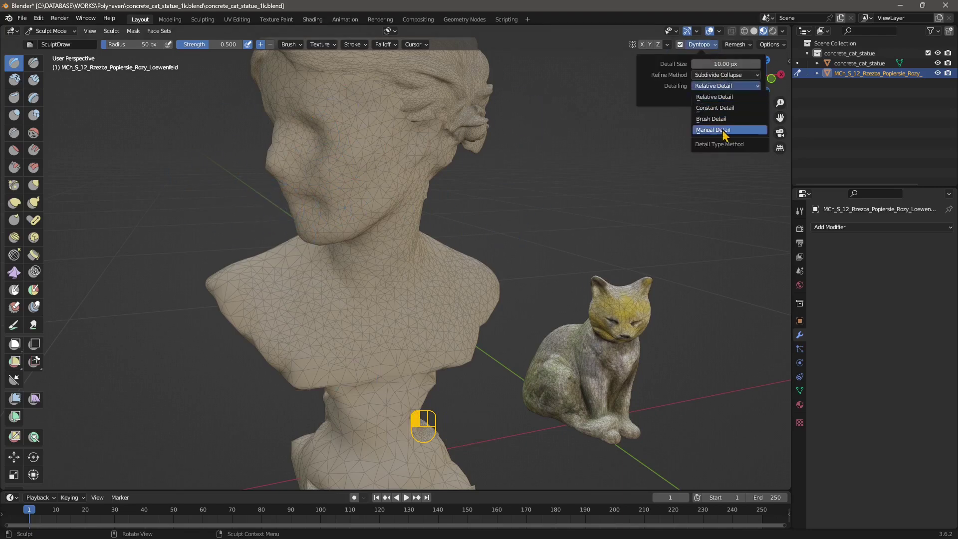
click(717, 108)
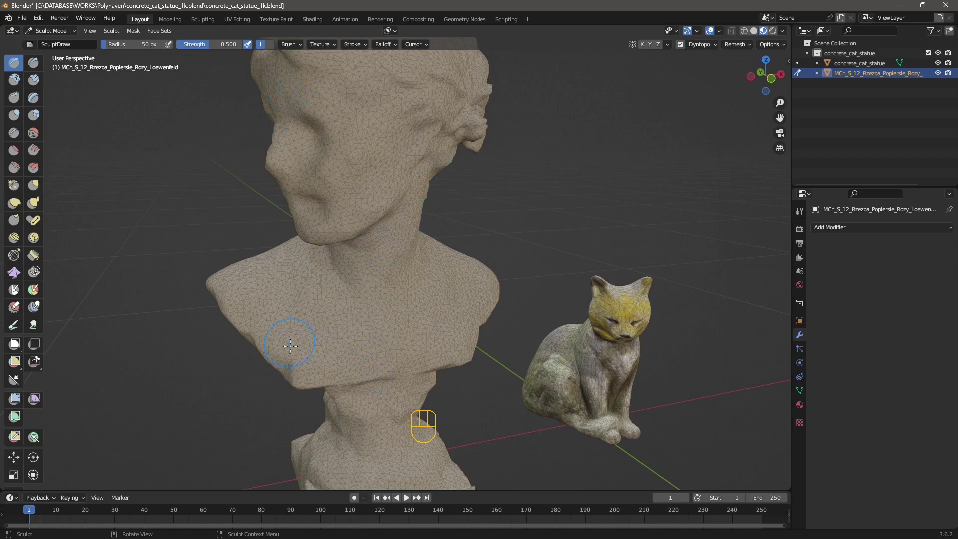
Undo all the Dyntopo and brush edits on the bust back to its original mesh
key(ctrl+z)
key(ctrl+z)
key(ctrl+z)
key(ctrl+z)
key(ctrl+z)
key(ctrl+z)
key(ctrl+z)
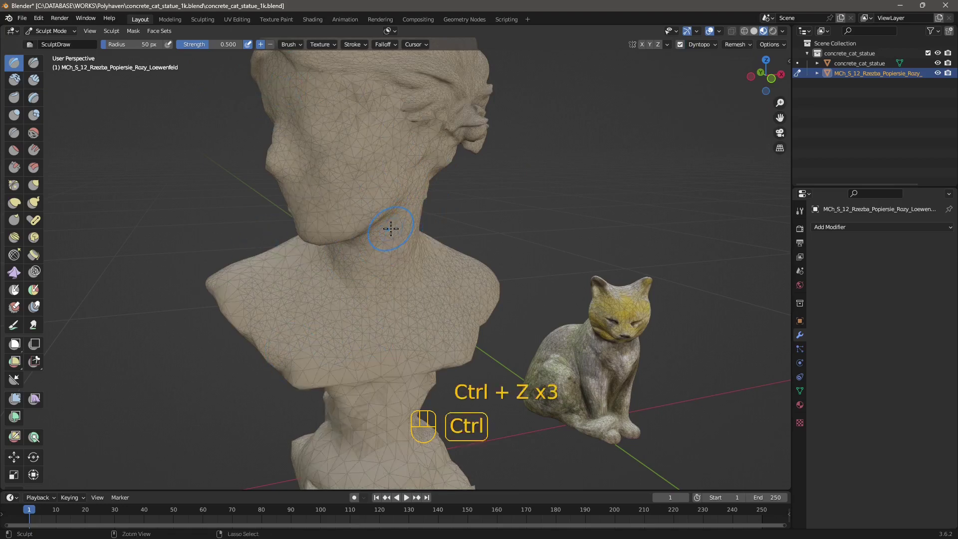
key(ctrl+z)
key(ctrl+z)
key(ctrl+z)
key(ctrl+z)
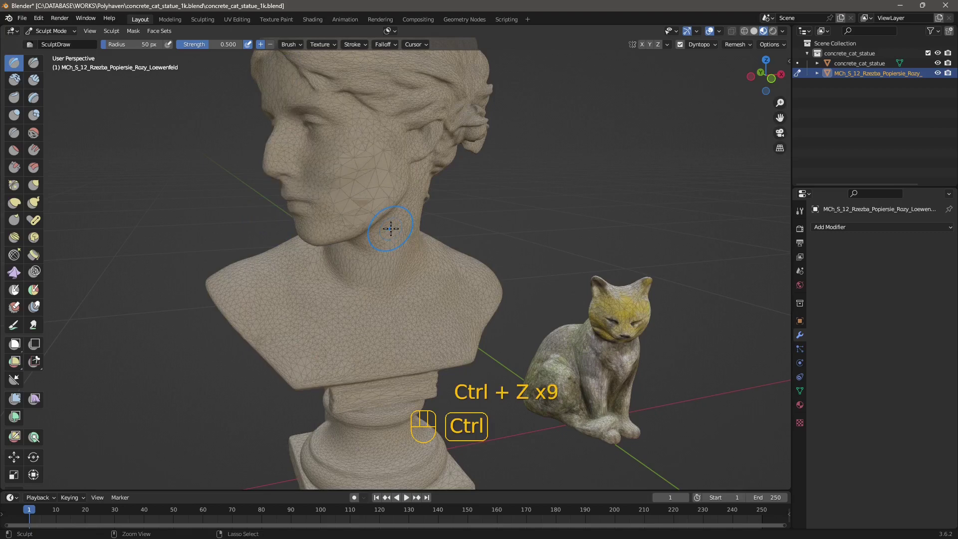
key(ctrl+z)
key(ctrl+z)
key(ctrl+z)
key(ctrl+z)
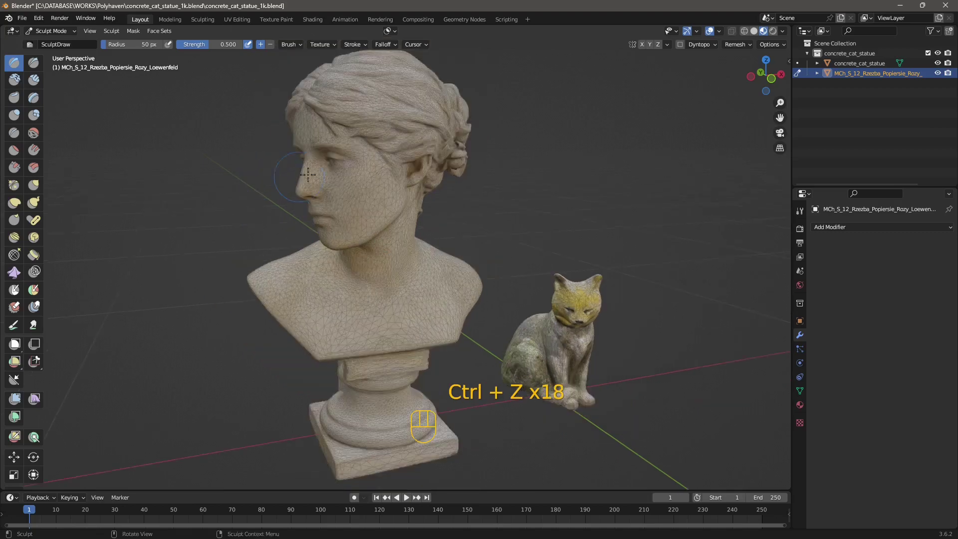
Review the Remesh settings in Sculpt Mode and the Remesh entry among the available modifiers
middle_drag(396, 316, 435, 237)
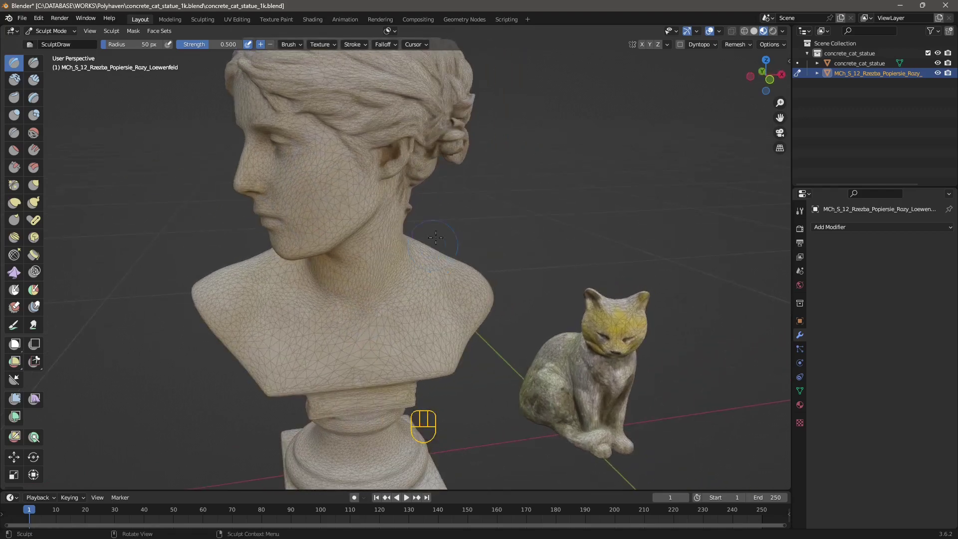
click(737, 44)
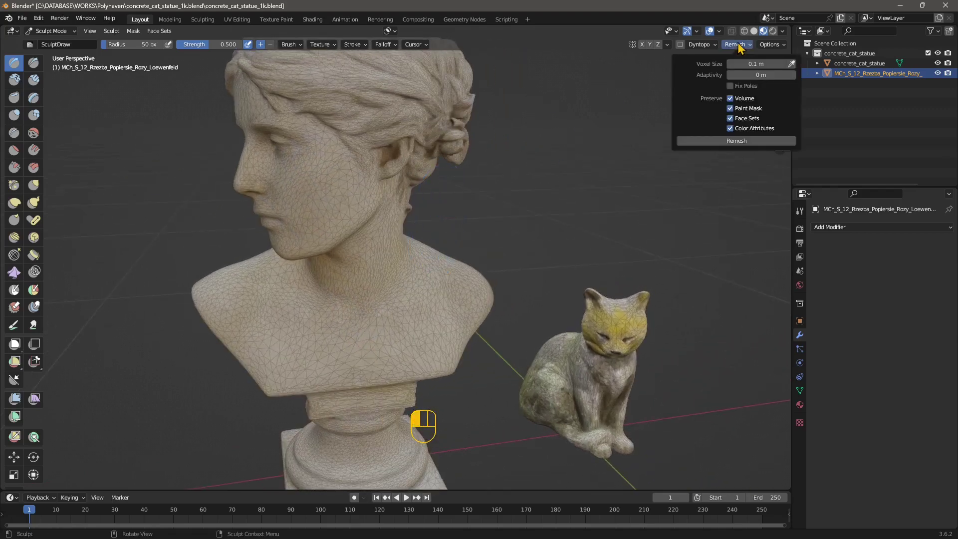
click(832, 228)
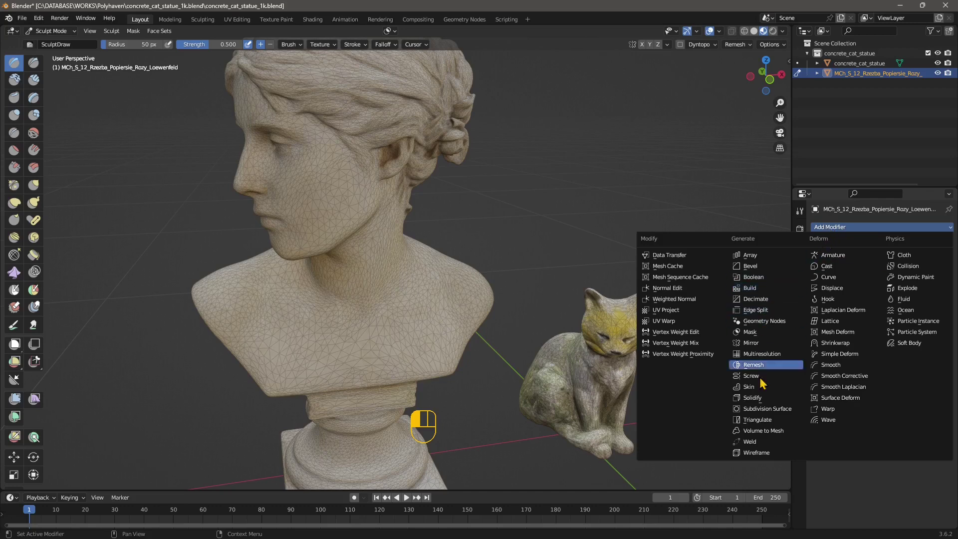
click(737, 44)
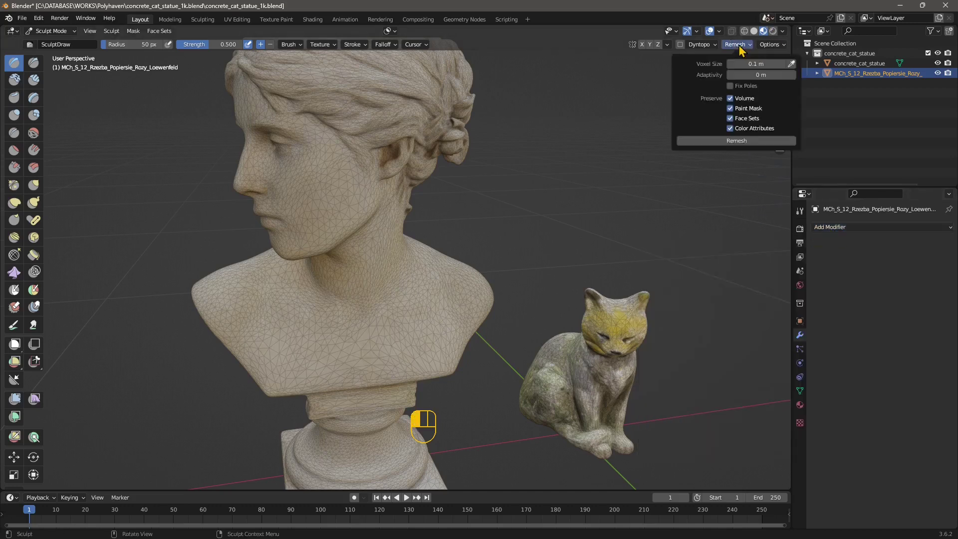
click(831, 227)
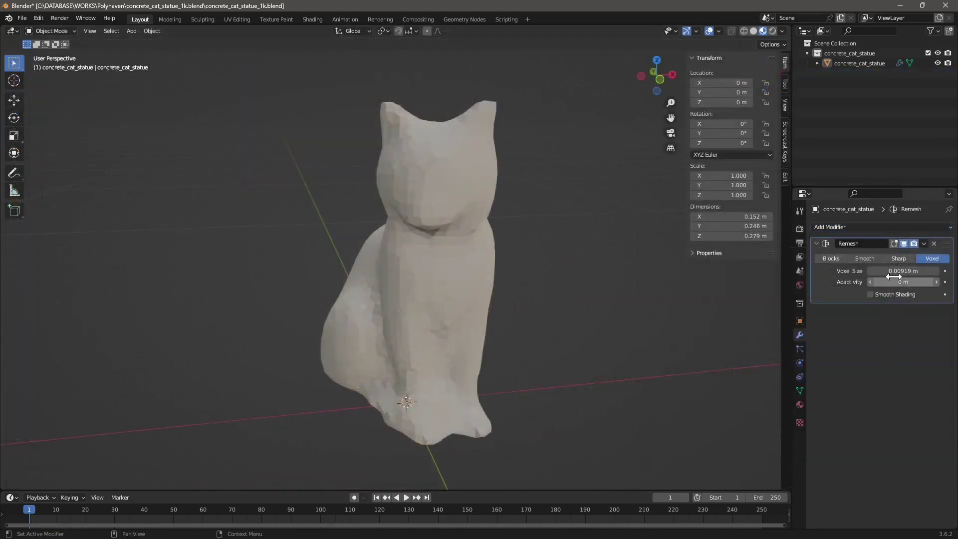
Set the cat statue's Remesh modifier voxel size to 0.0119 m and display its wireframe in Solid shading
drag(898, 271, 924, 271)
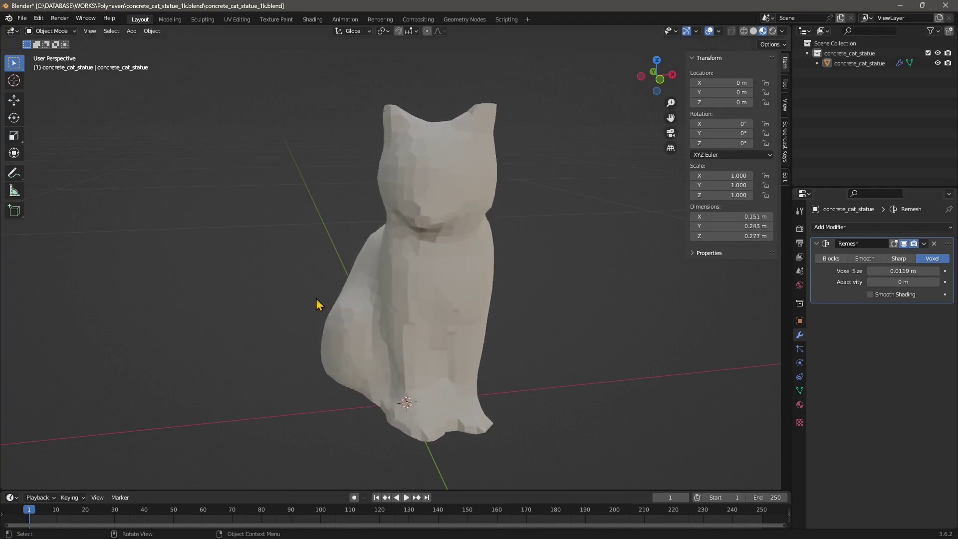
click(747, 34)
click(753, 33)
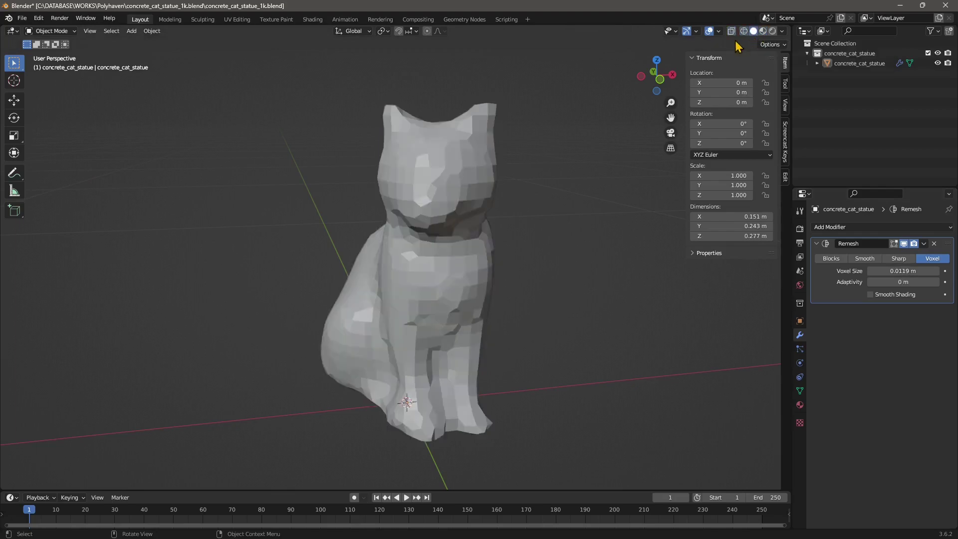
click(718, 31)
click(658, 199)
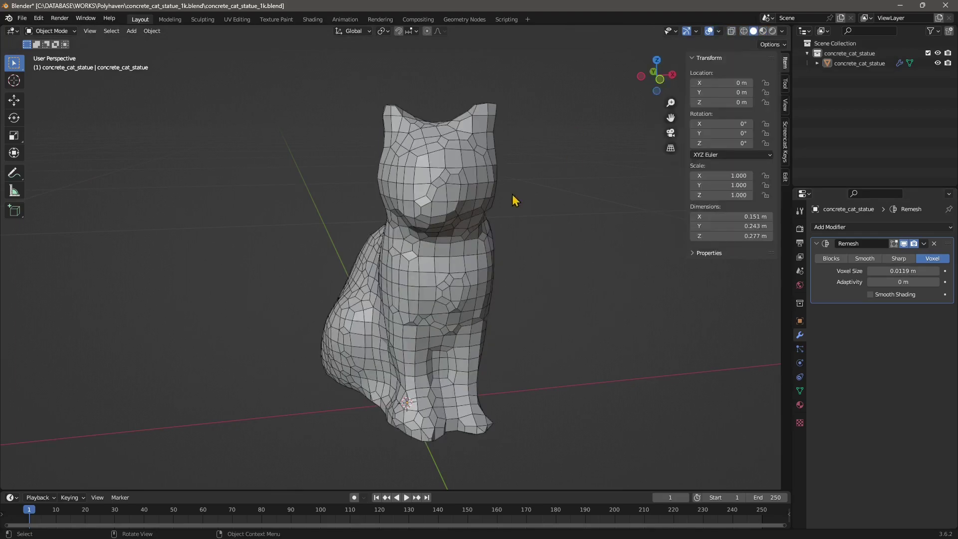
Set the Remesh voxel size to 0.00901 m and remove the Remesh modifier from the cat statue
mouse_move(906, 270)
mouse_down()
mouse_move(921, 271)
mouse_move(906, 272)
mouse_up()
middle_drag(387, 327, 416, 362)
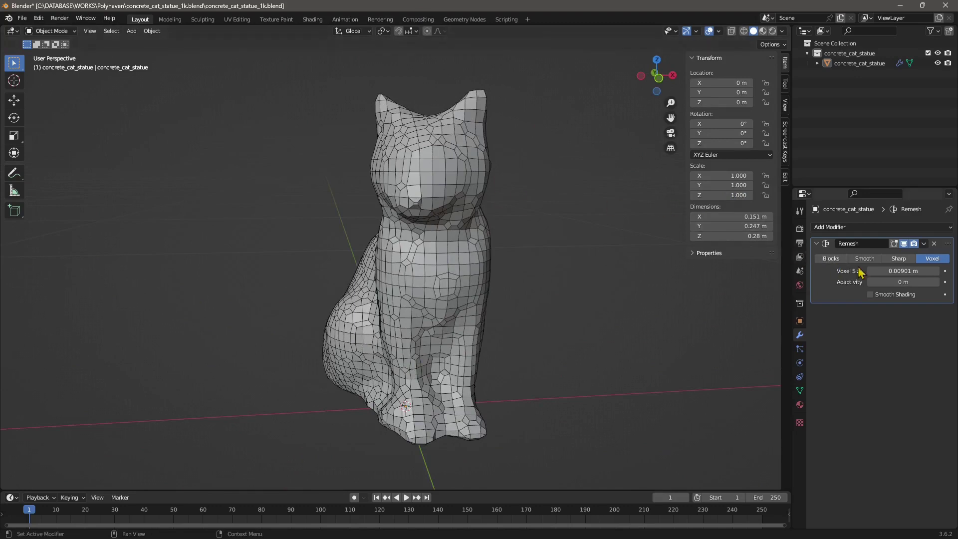
click(924, 244)
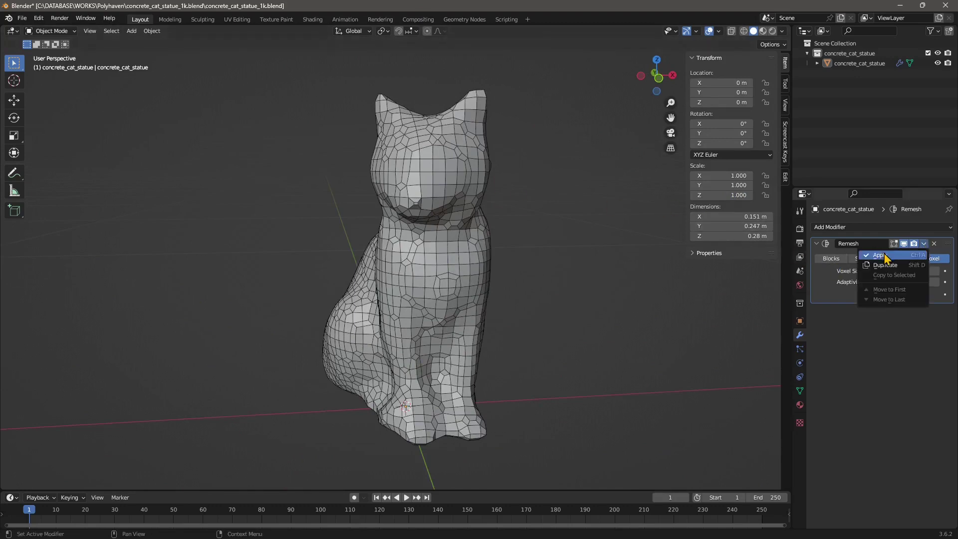
click(934, 244)
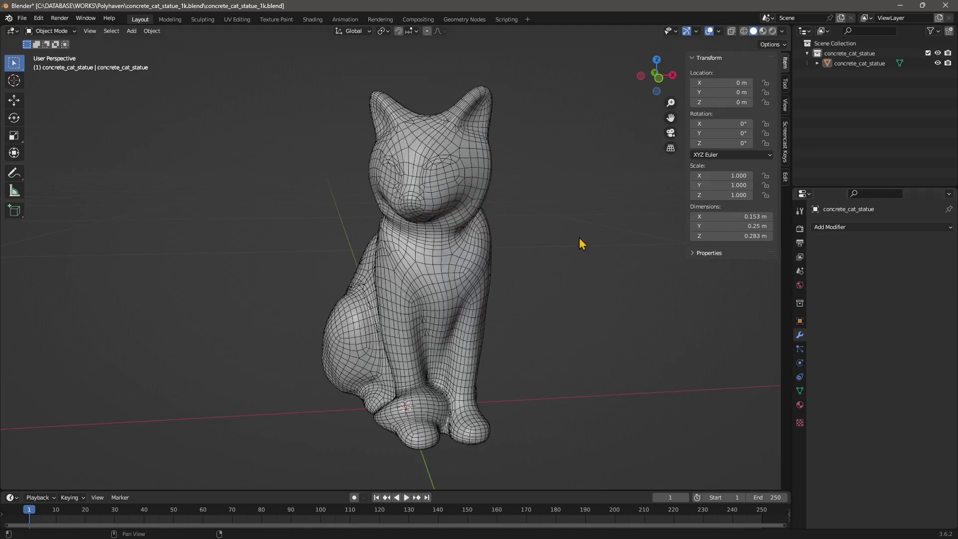
Show the cat statue in Material Preview shading and lower the wireframe overlay's opacity
click(763, 32)
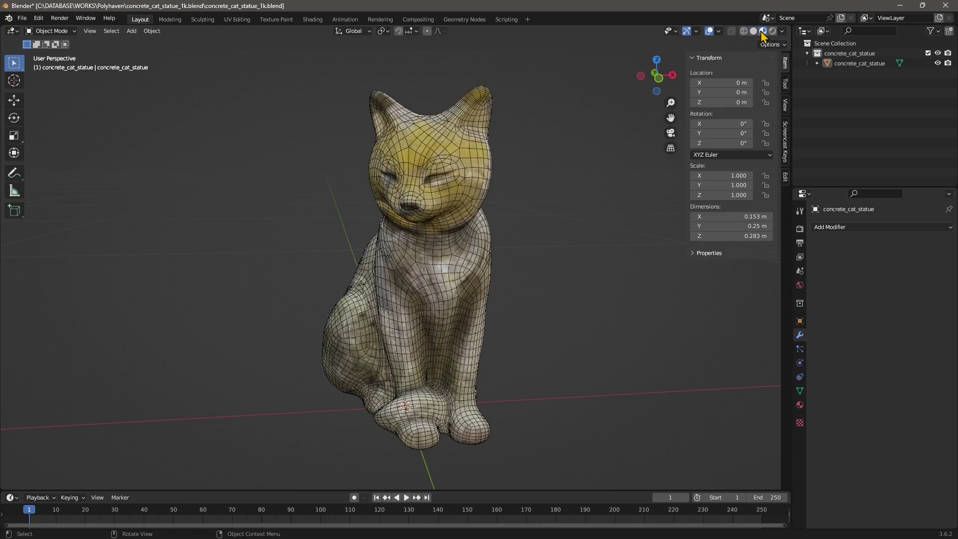
click(719, 32)
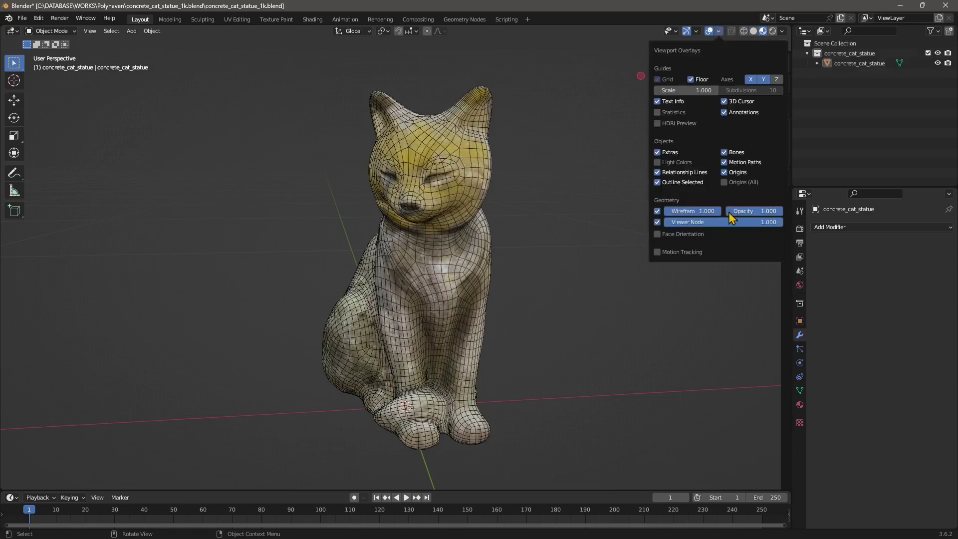
drag(731, 217, 754, 211)
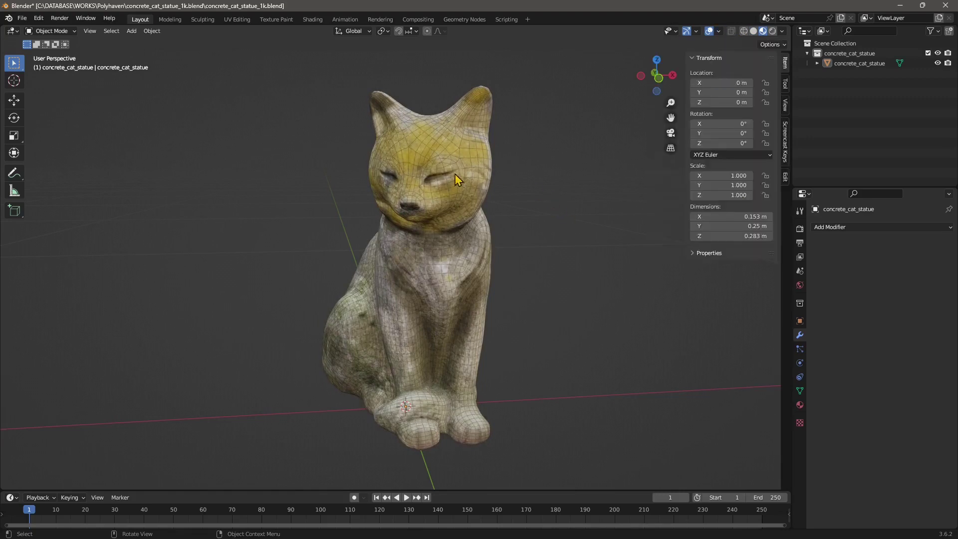
Add a Decimate modifier to the cat statue
click(846, 229)
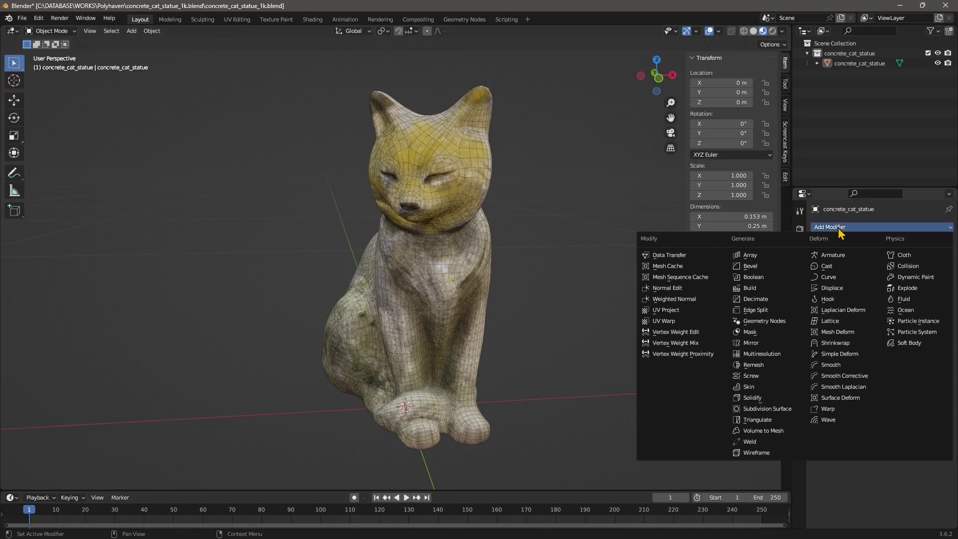
click(753, 299)
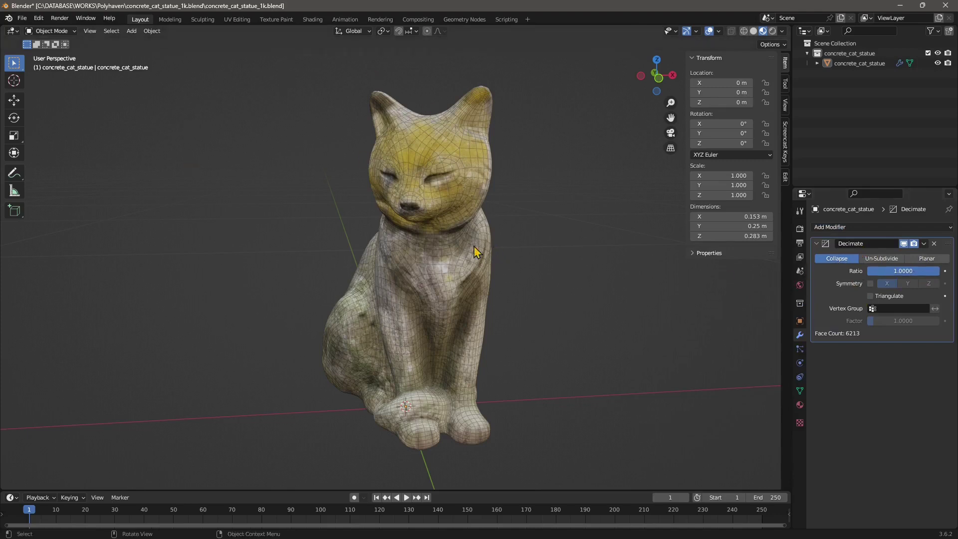
middle_drag(447, 305, 480, 333)
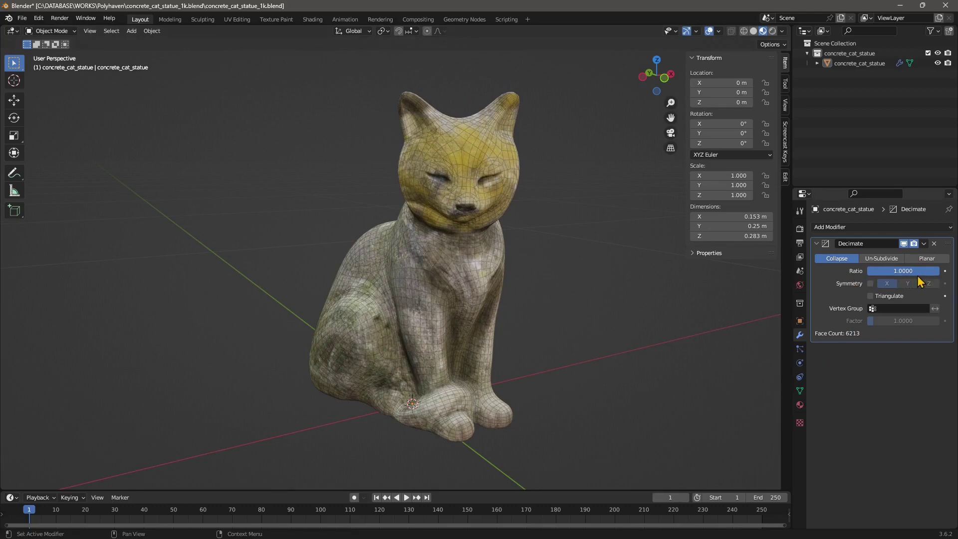
Try Decimate Collapse ratios of 0.4082, 0.1973, 0.4558 and 0 on the cat statue, and finish with a ratio of 0.3265
mouse_move(897, 279)
mouse_down()
mouse_move(936, 274)
mouse_move(886, 271)
mouse_up()
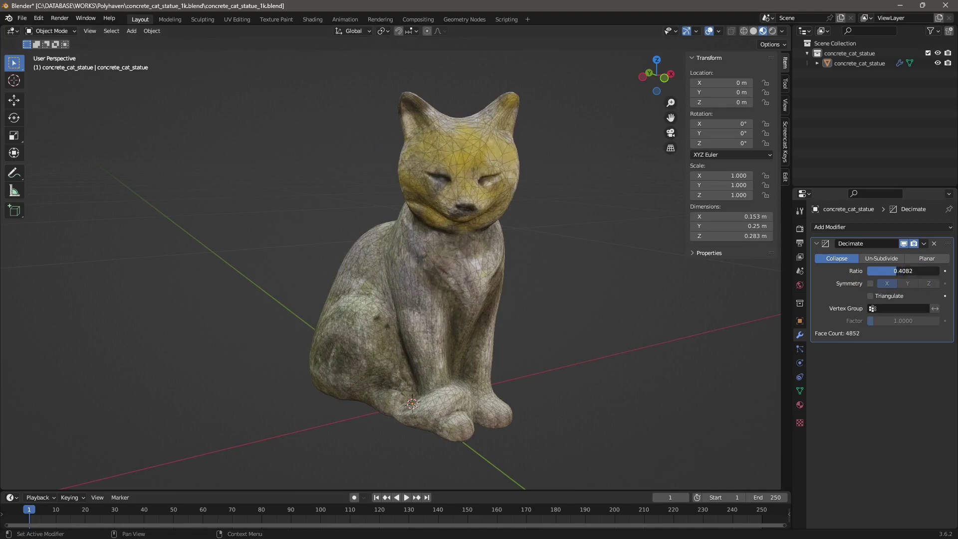
drag(872, 277, 871, 278)
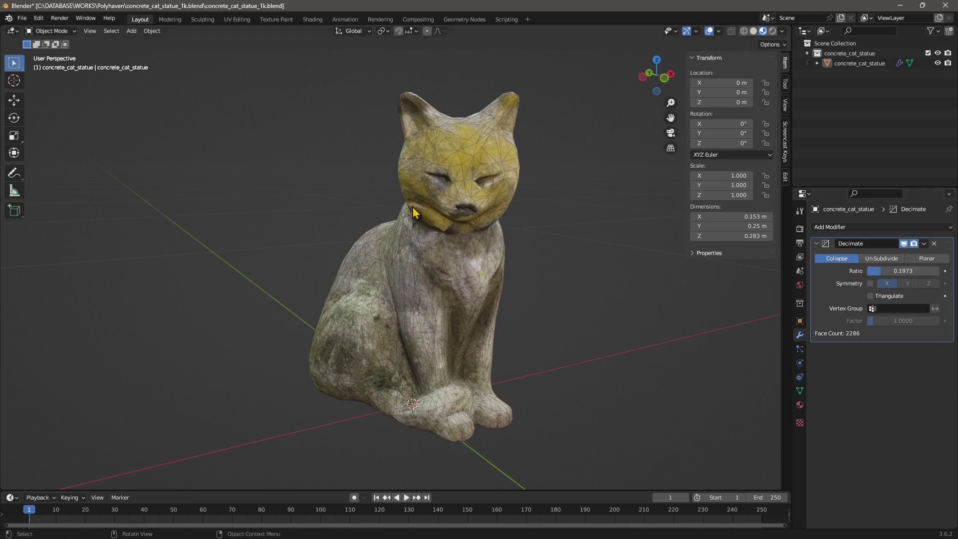
drag(898, 271, 921, 271)
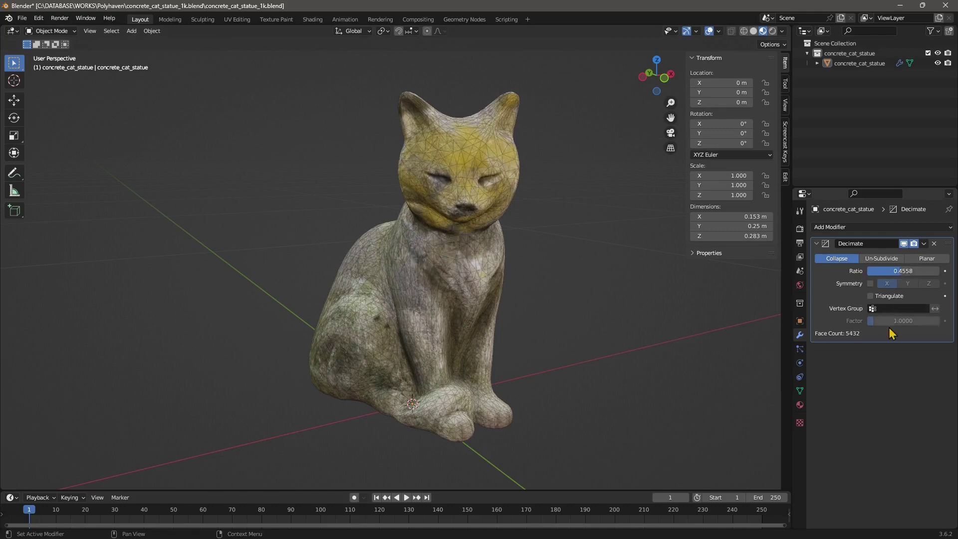
drag(901, 271, 818, 296)
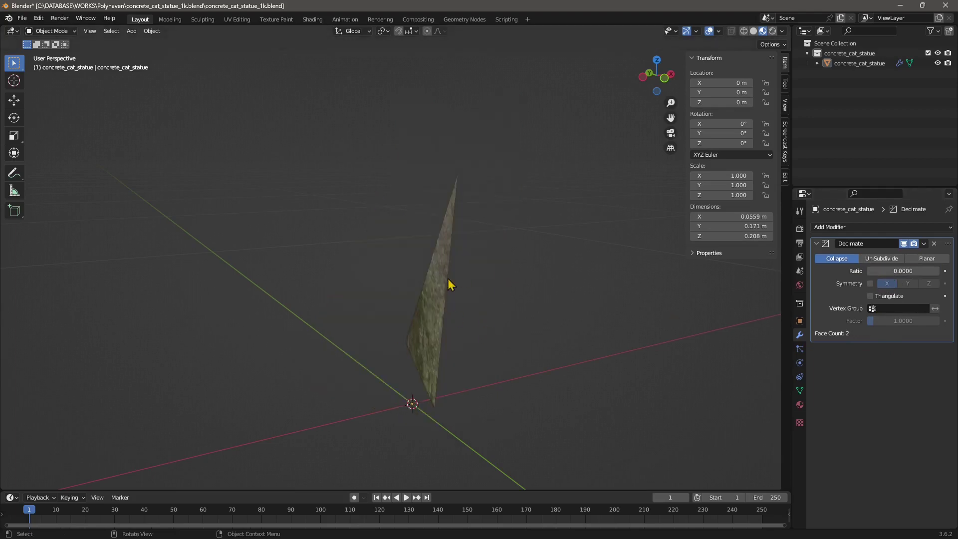
drag(871, 275, 891, 271)
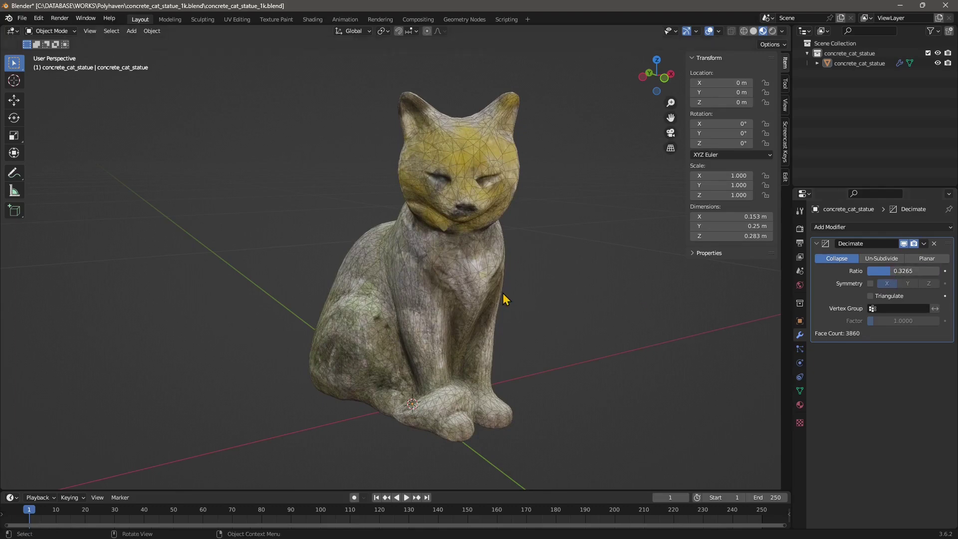